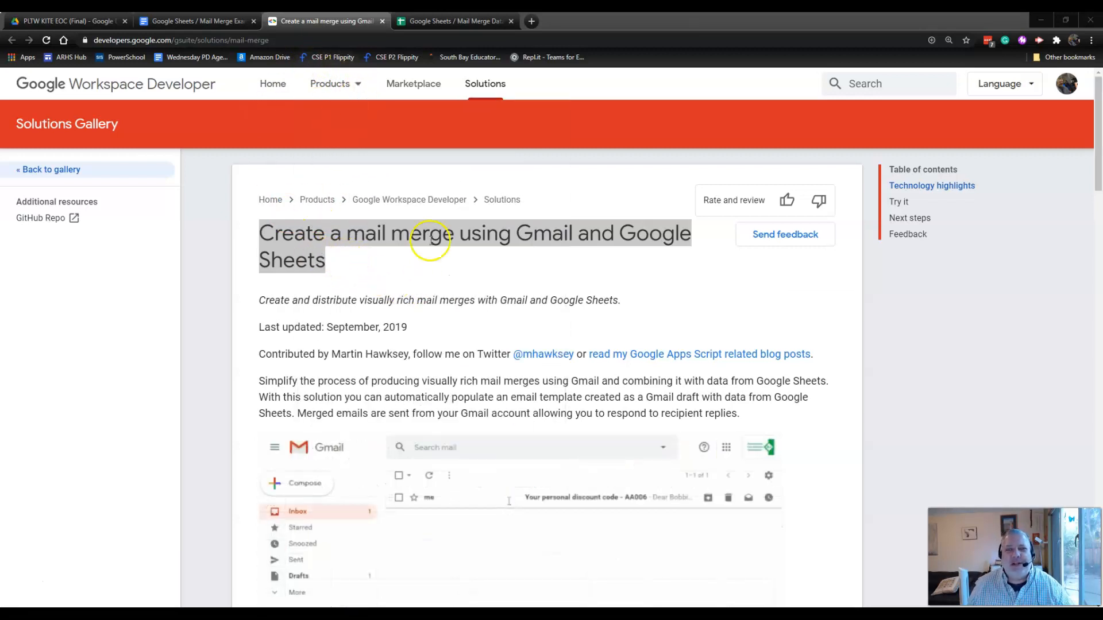
- Review the mail merge instructions link in the example document and the Google Workspace Developer page it refers to
{"action": "left_click", "coordinate": [198, 21]}
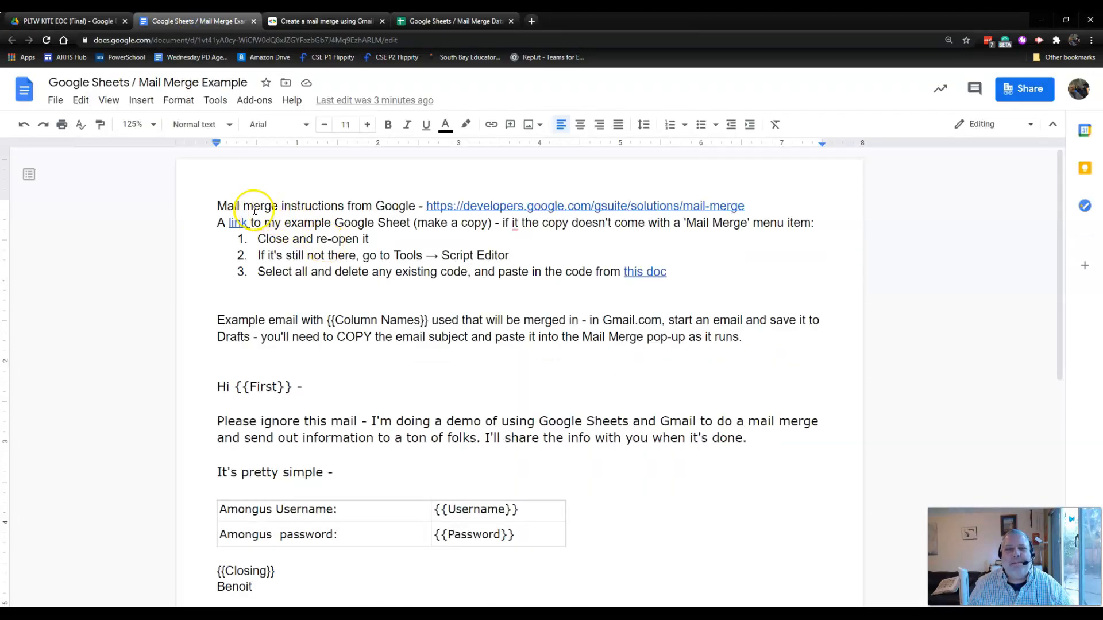
{"action": "triple_click", "coordinate": [225, 207]}
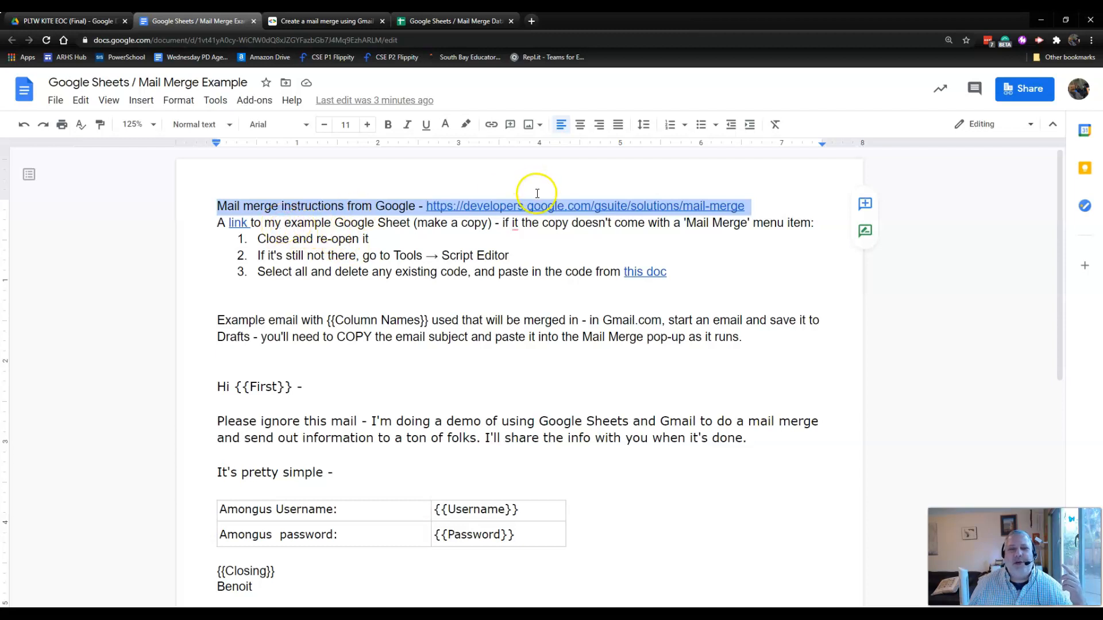
{"action": "left_click", "coordinate": [312, 23]}
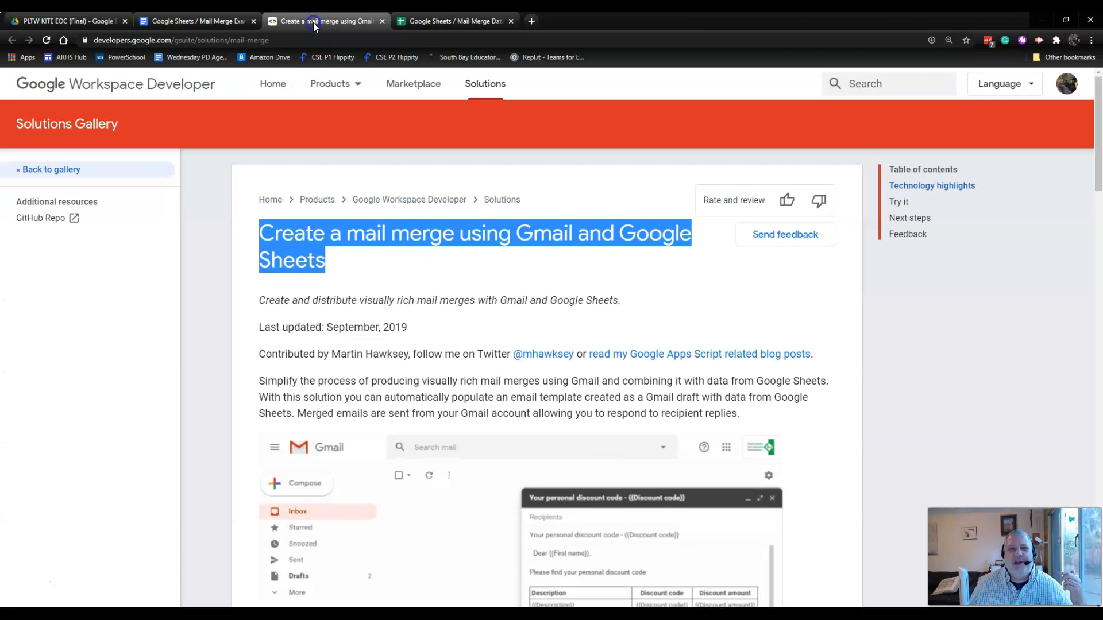
{"action": "left_click", "coordinate": [217, 25]}
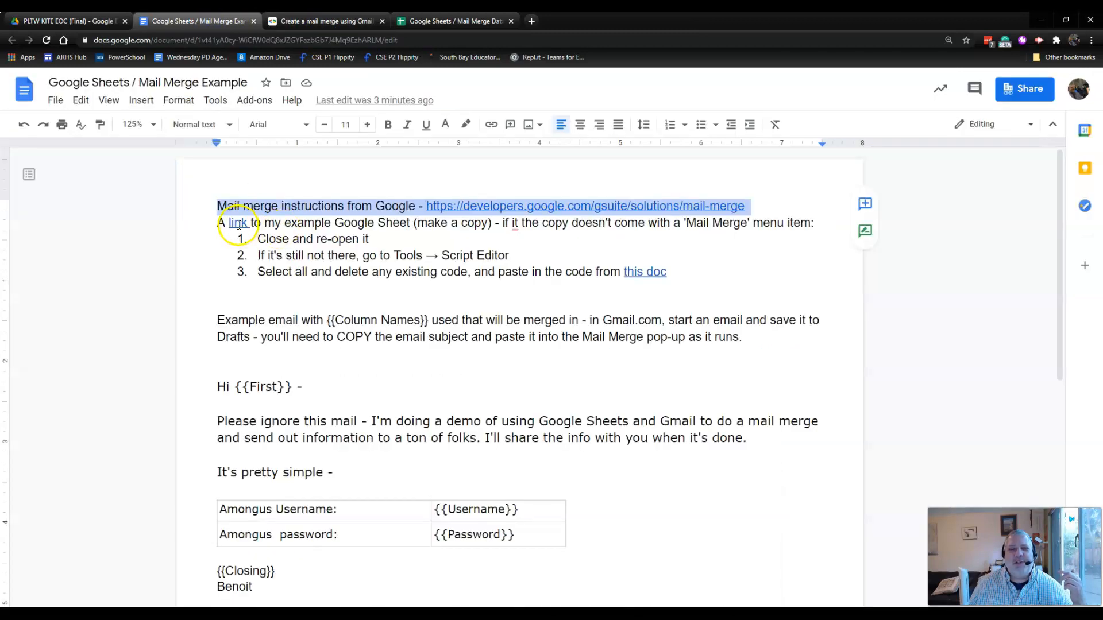
- Check the Mail Merge Data spreadsheet for the option to make a copy and for its custom Mail Merge entry
{"action": "left_click", "coordinate": [480, 24]}
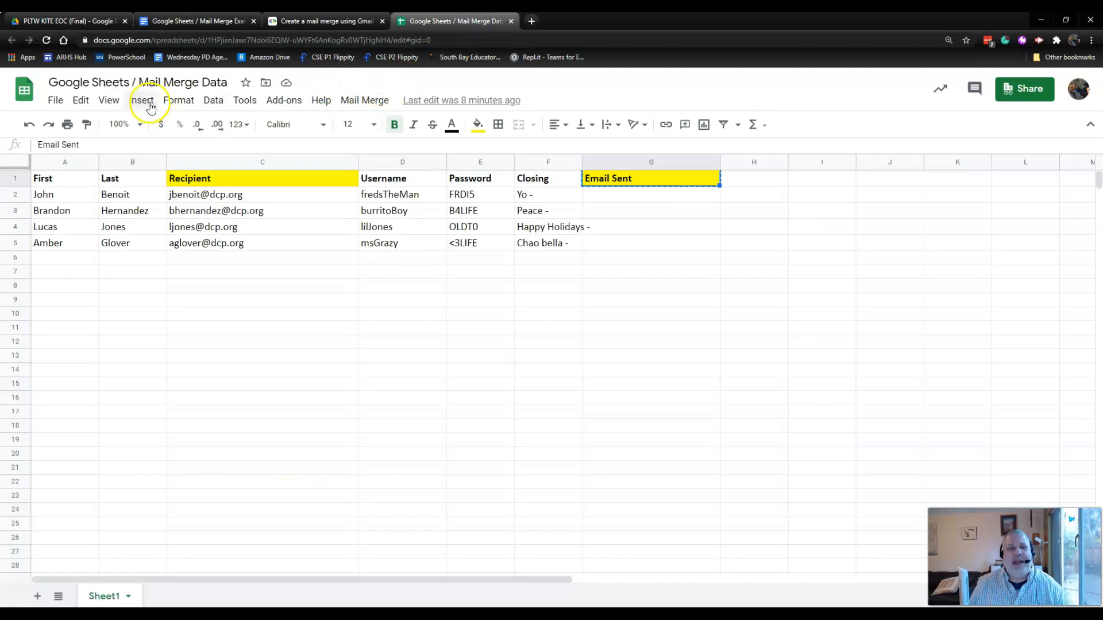
{"action": "left_click", "coordinate": [56, 102]}
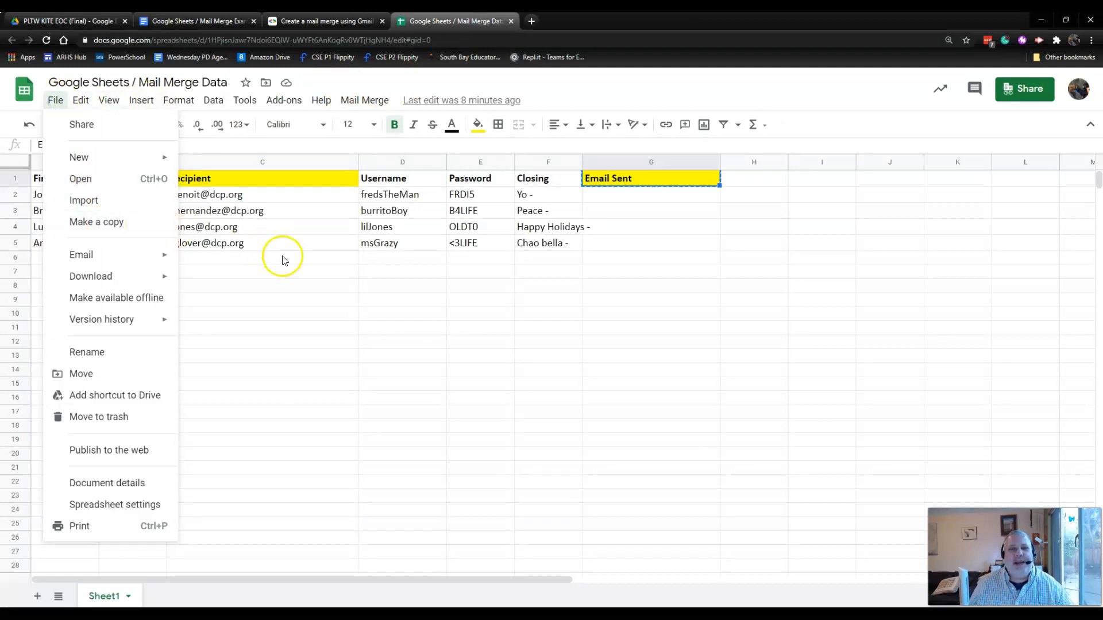
{"action": "left_click", "coordinate": [305, 290]}
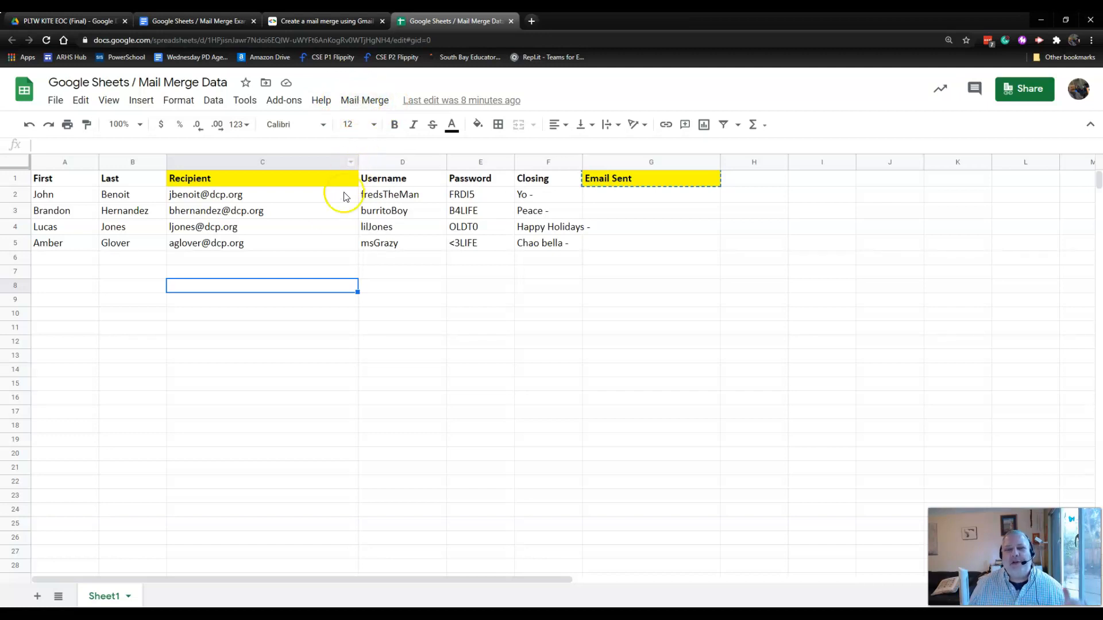
{"action": "mouse_move", "coordinate": [326, 217]}
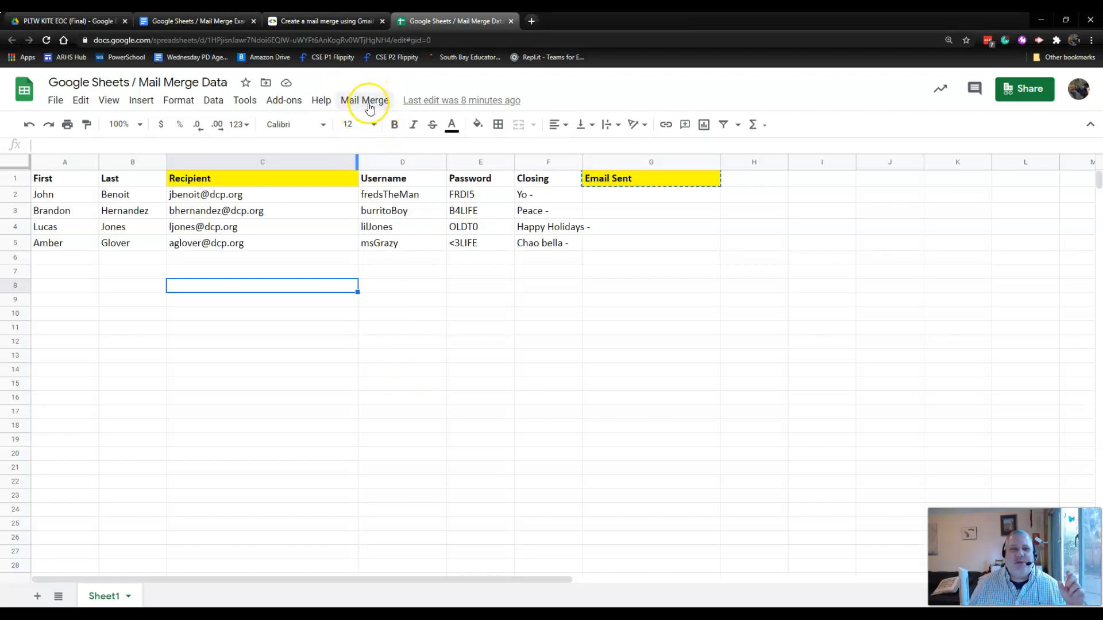
- Read the example document's steps for a missing Mail Merge item and open the Mail Merge Data spreadsheet's script editor
{"action": "left_click", "coordinate": [210, 21]}
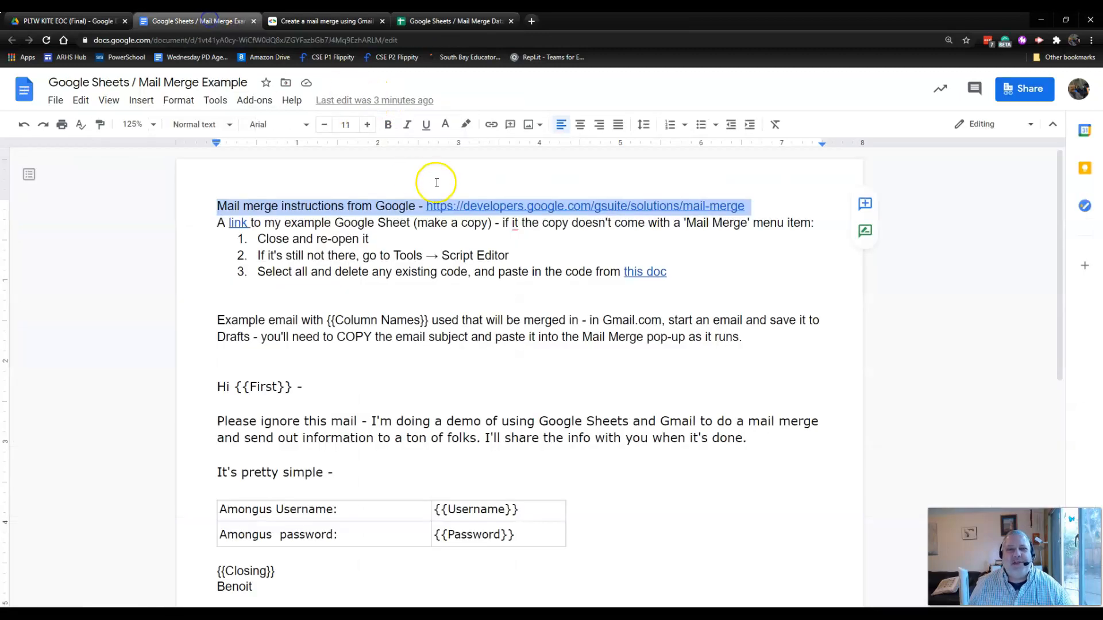
{"action": "triple_click", "coordinate": [310, 239]}
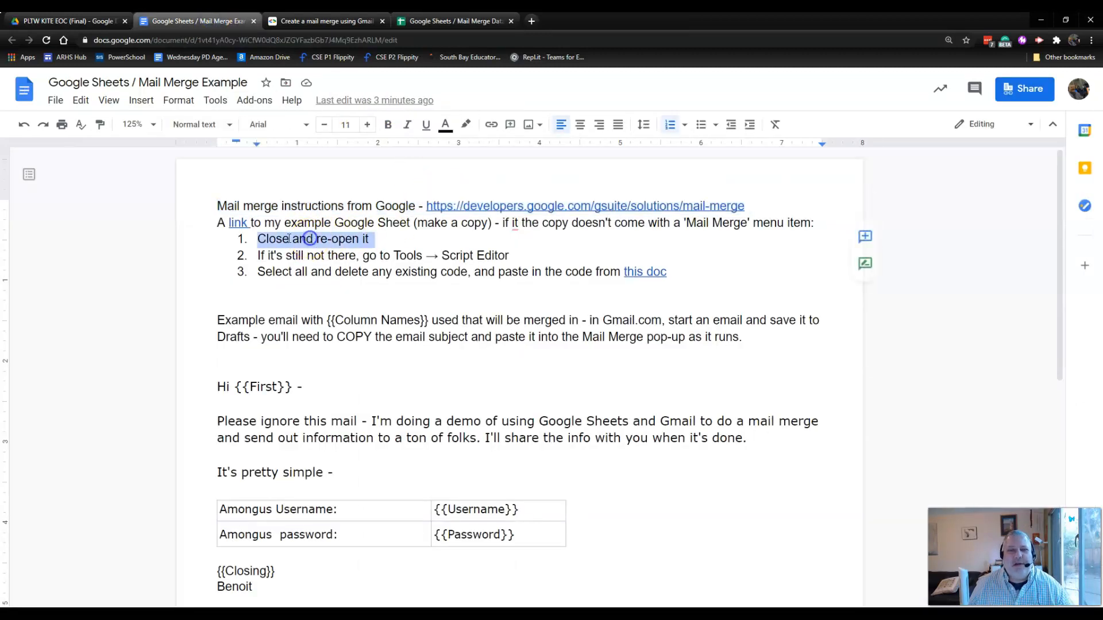
{"action": "triple_click", "coordinate": [303, 255]}
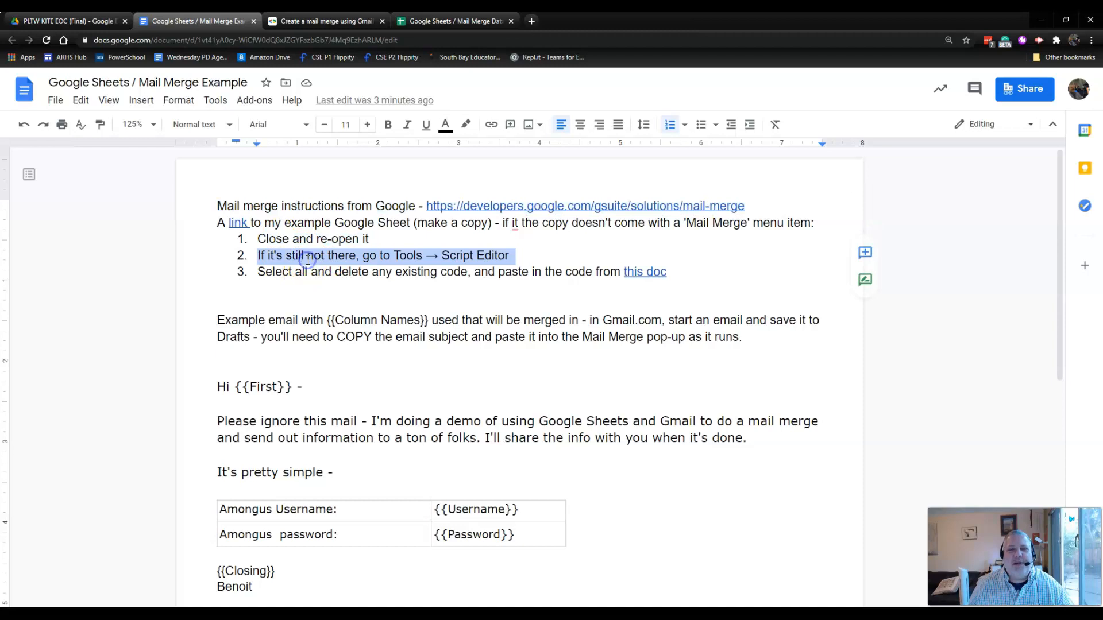
{"action": "left_click", "coordinate": [423, 22]}
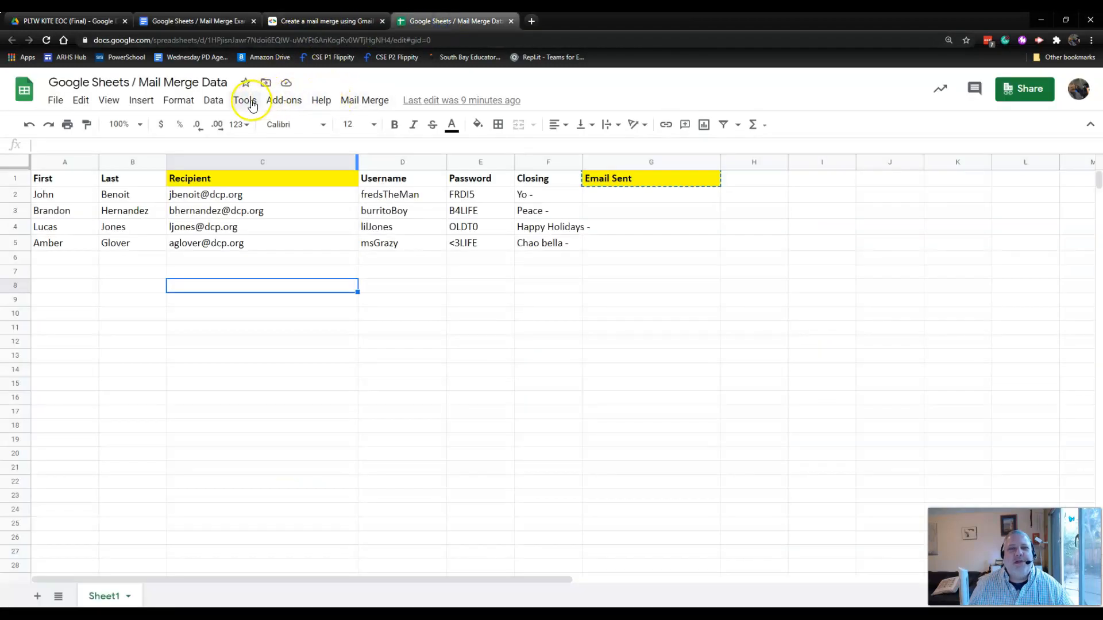
{"action": "left_click", "coordinate": [247, 101]}
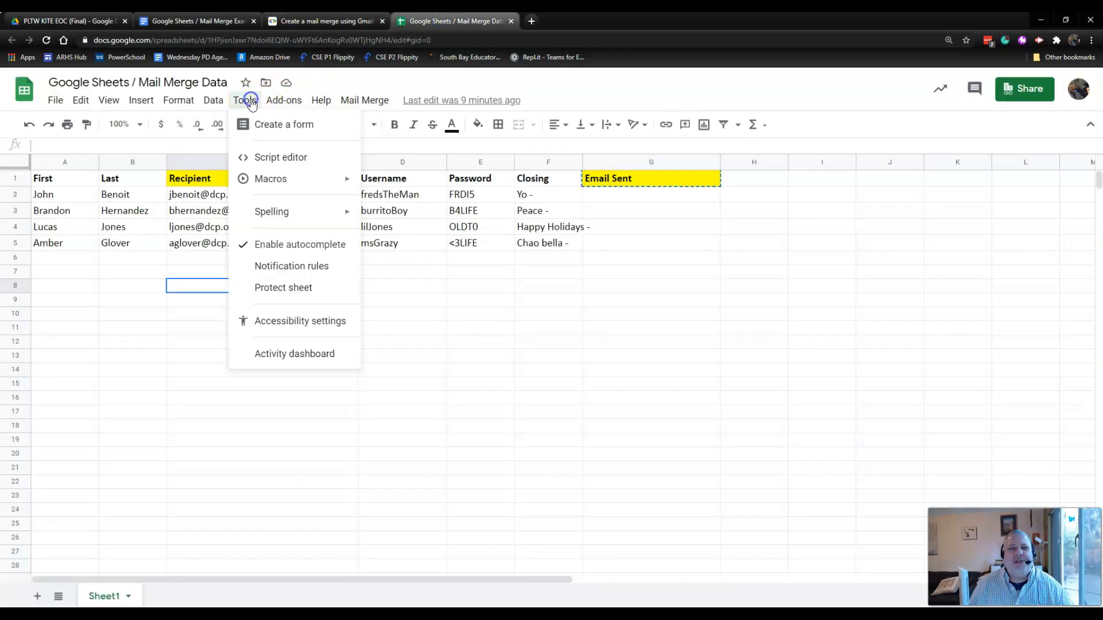
{"action": "left_click", "coordinate": [257, 159]}
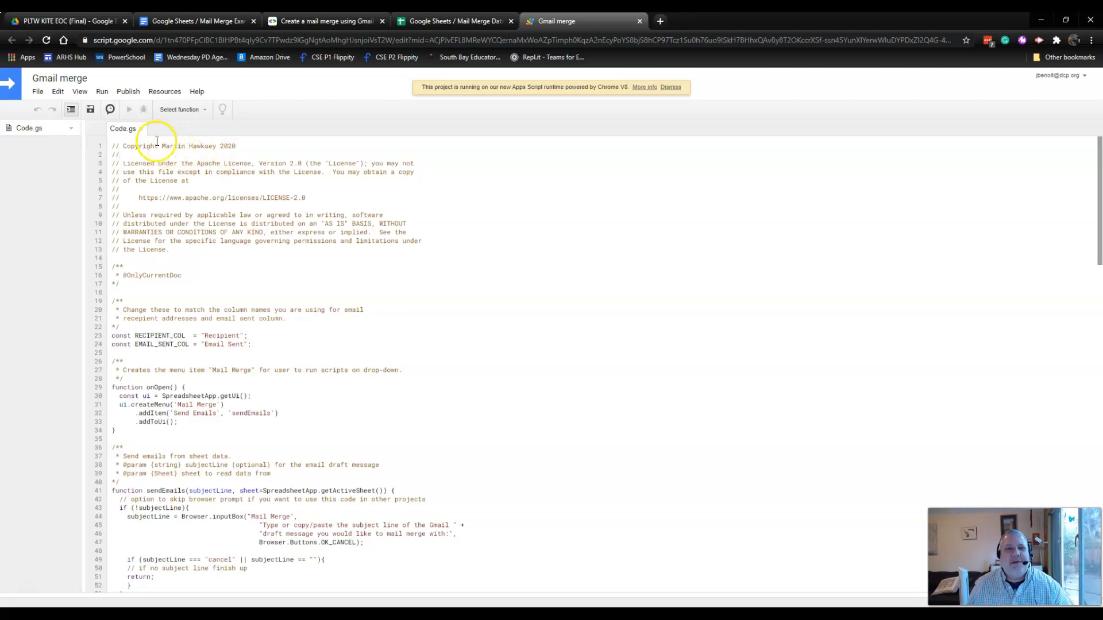
- Preview the Mail Merge code document linked in step 3 of the instructions and copy all of its code
{"action": "left_click", "coordinate": [230, 22]}
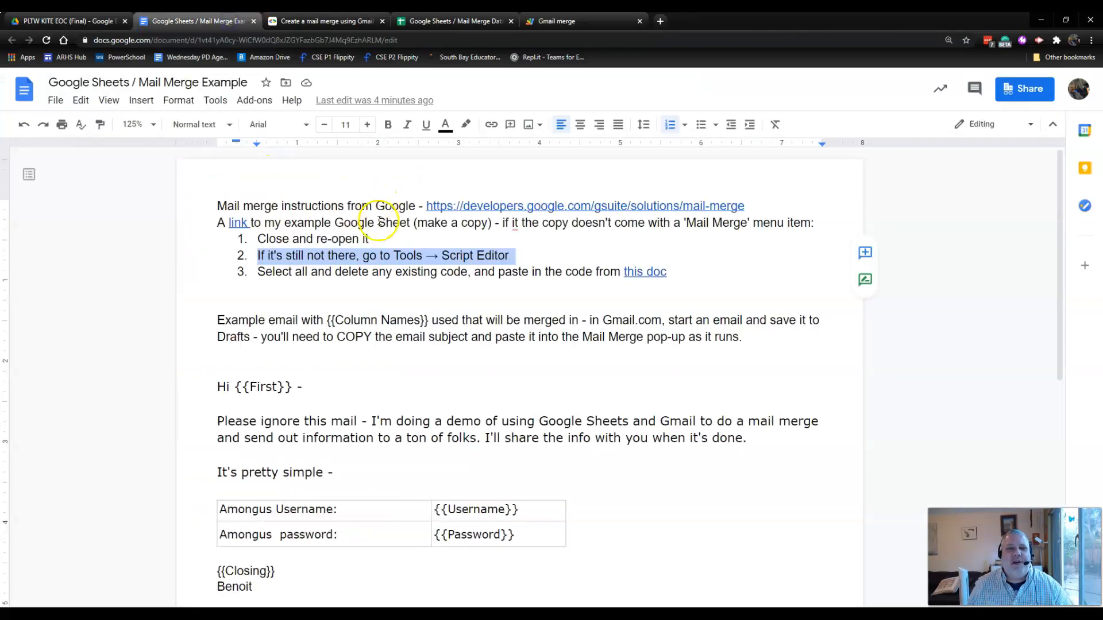
{"action": "double_click", "coordinate": [636, 274]}
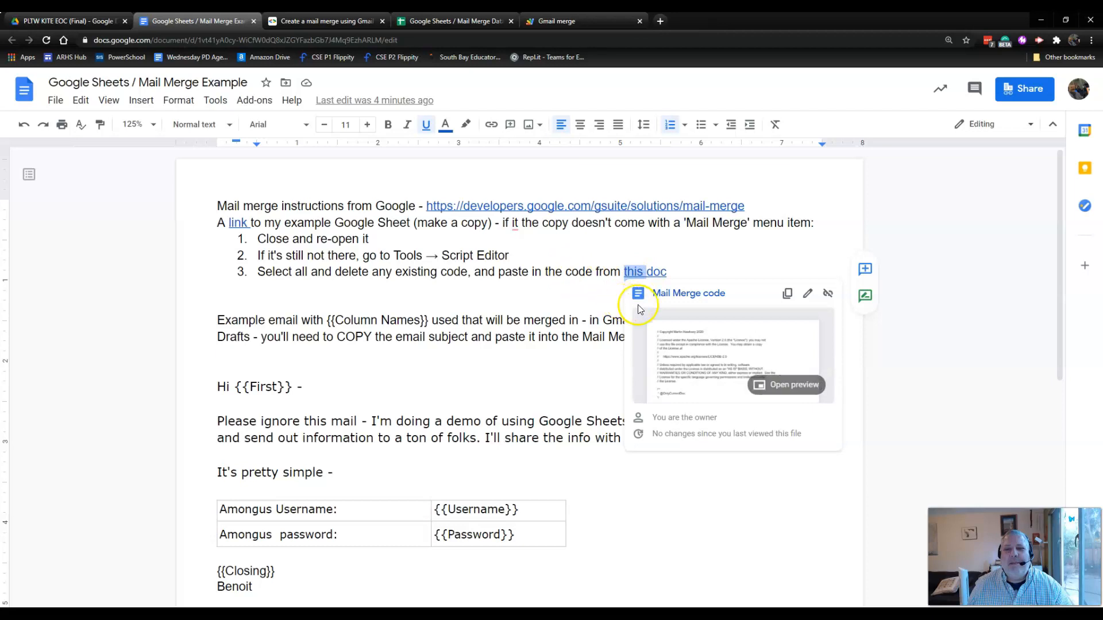
{"action": "left_click", "coordinate": [679, 339]}
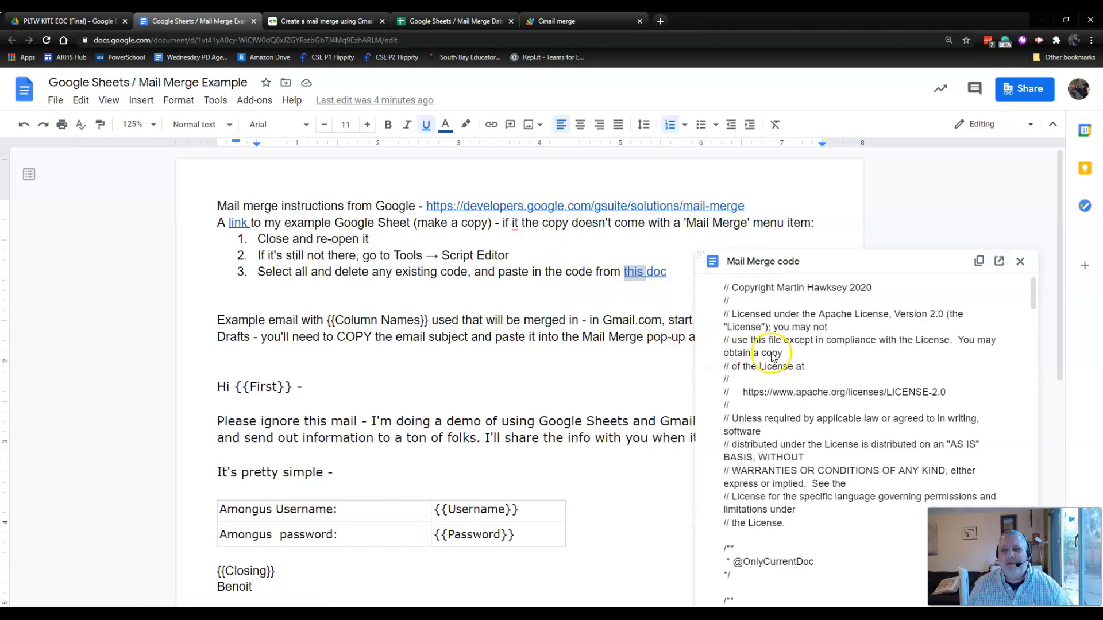
{"action": "key", "text": "ctrl+a"}
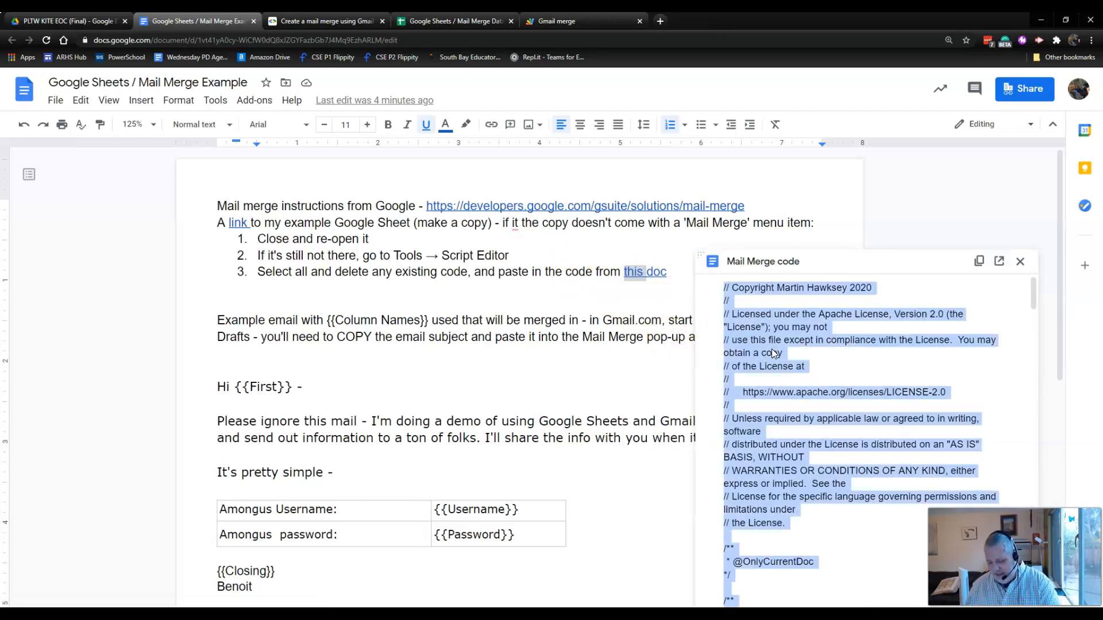
- Replace all existing code in the Gmail merge project's Code.gs with the copied mail merge code and save the project
{"action": "left_click", "coordinate": [552, 20]}
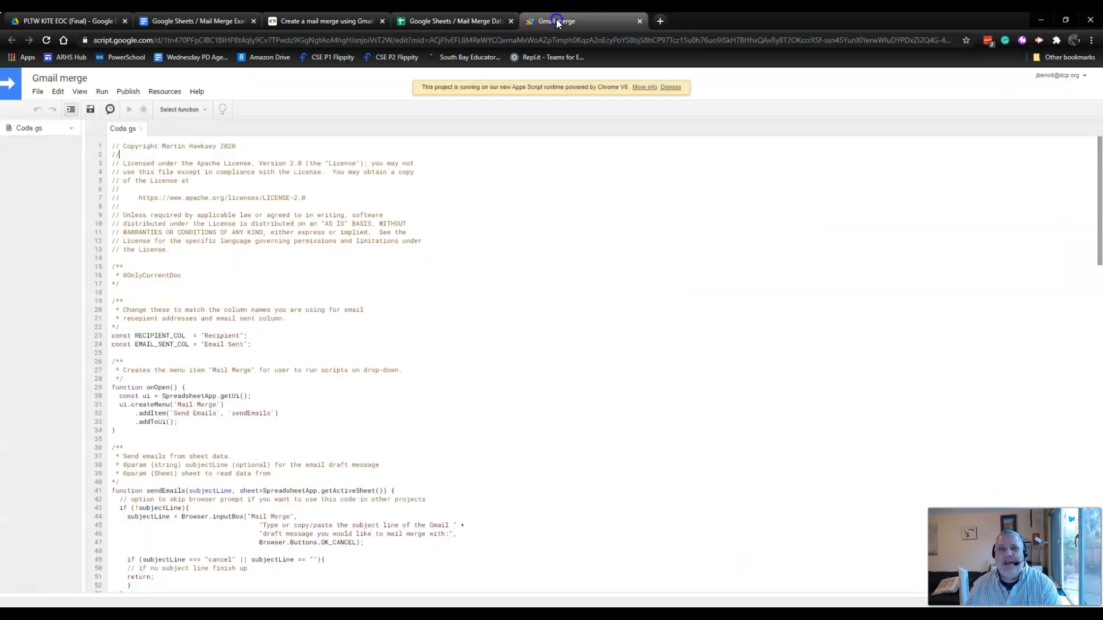
{"action": "key", "text": "ctrl+a"}
{"action": "key", "text": "ctrl+v"}
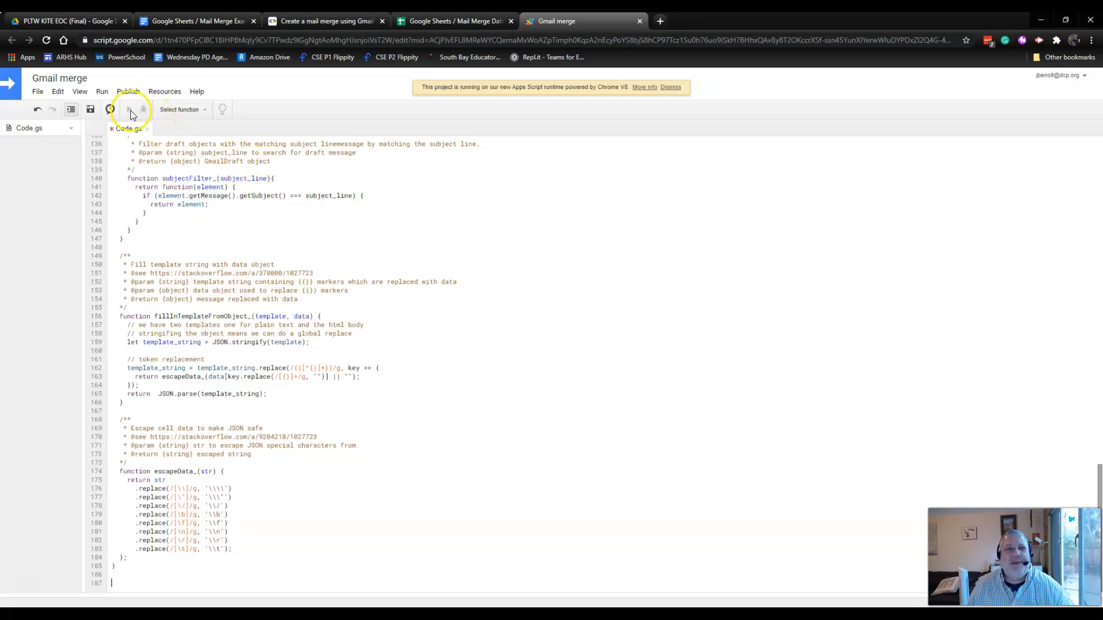
{"action": "left_click", "coordinate": [91, 112]}
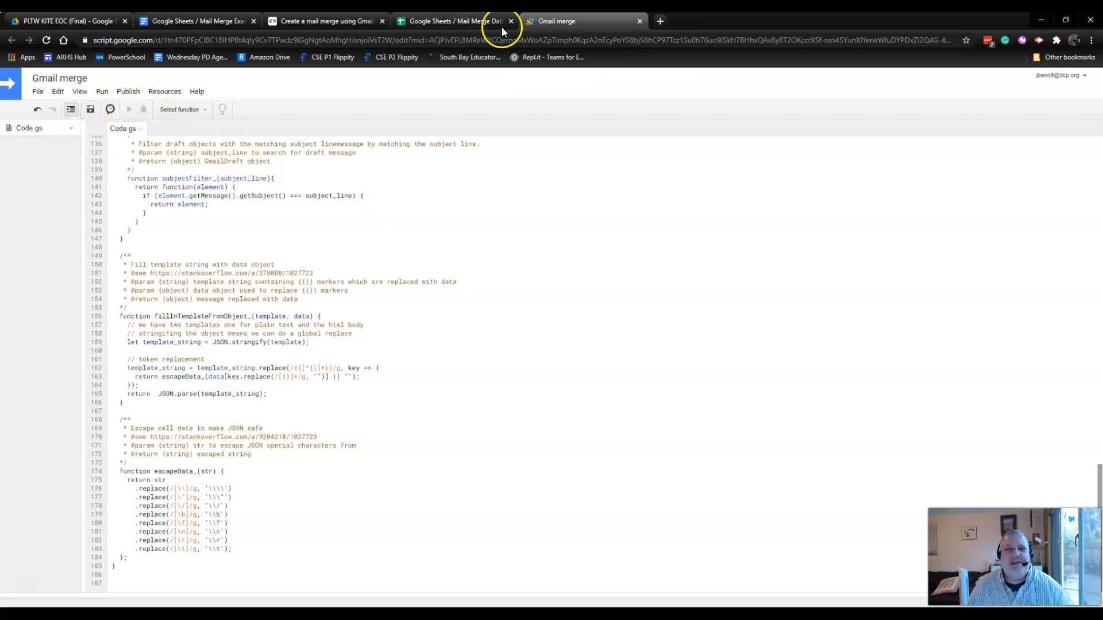
- Close the script editor and reload the Mail Merge Data spreadsheet to load the custom Mail Merge item
{"action": "left_click", "coordinate": [640, 22]}
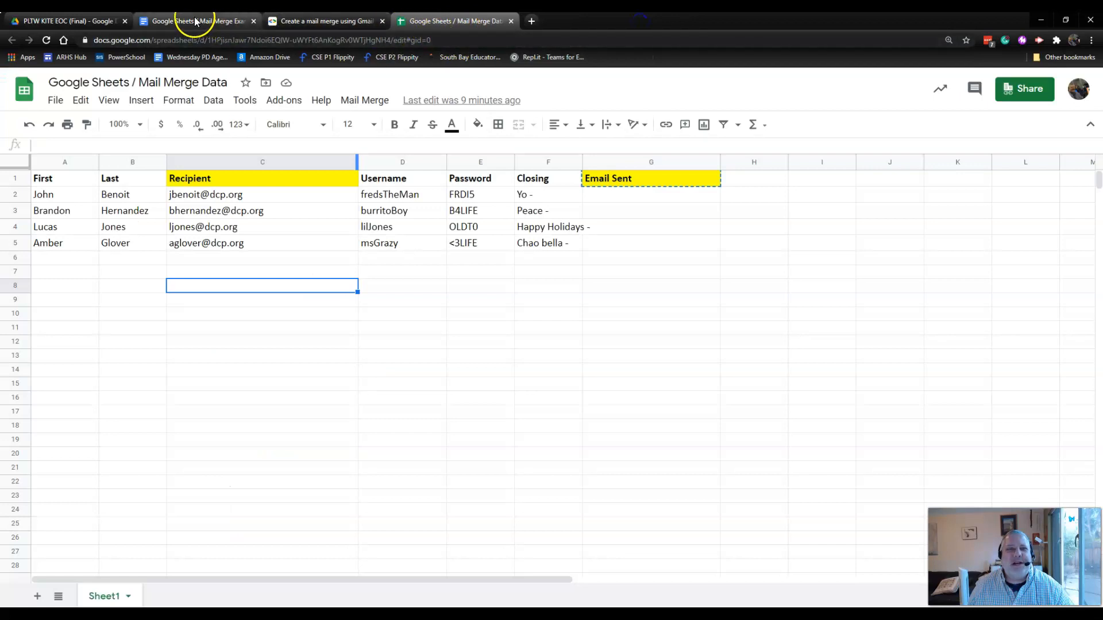
{"action": "left_click", "coordinate": [46, 40]}
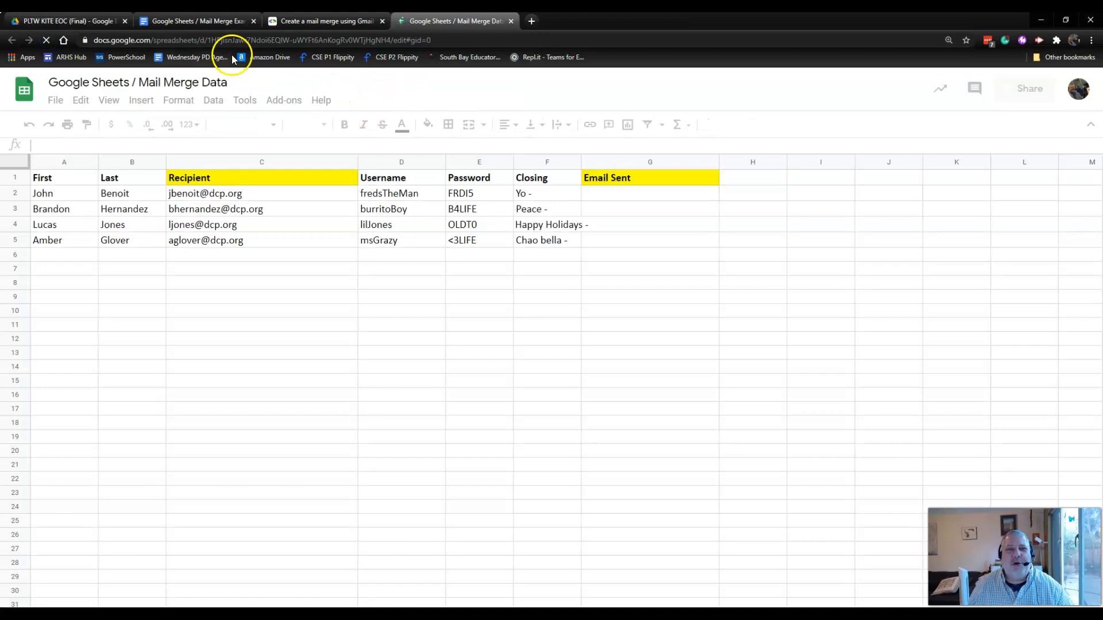
{"action": "left_click", "coordinate": [253, 102]}
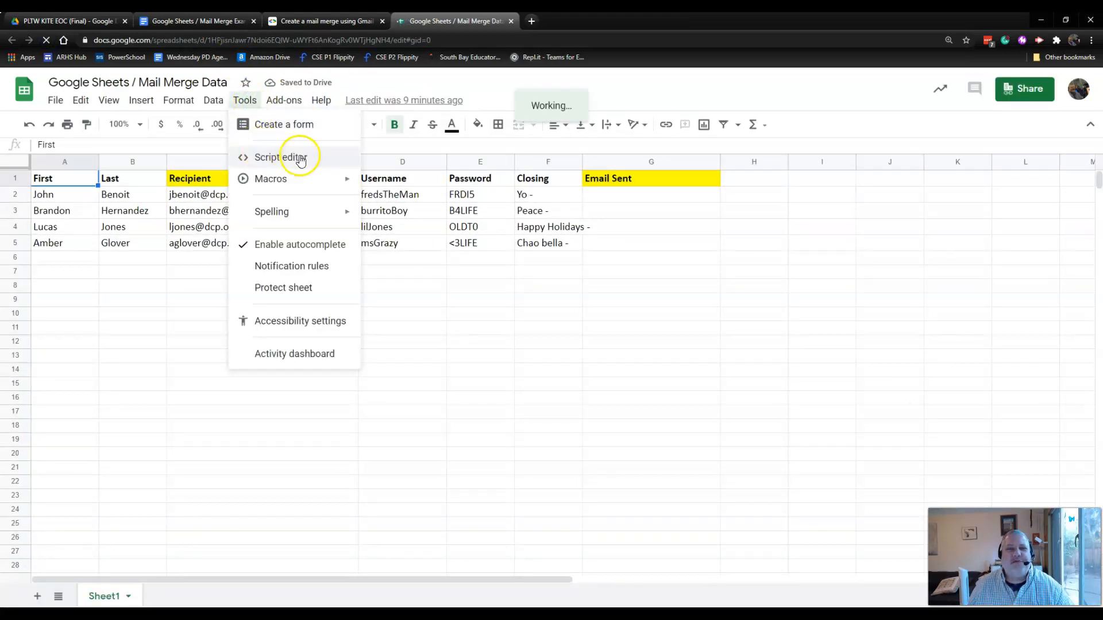
{"action": "left_click", "coordinate": [686, 77]}
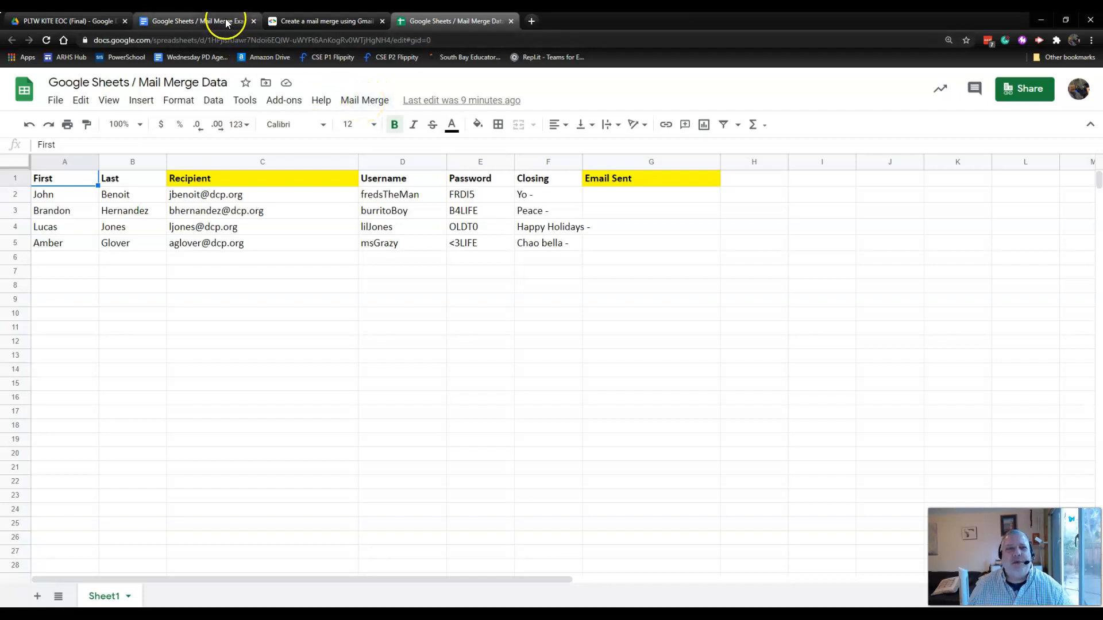
{"action": "left_click", "coordinate": [27, 586]}
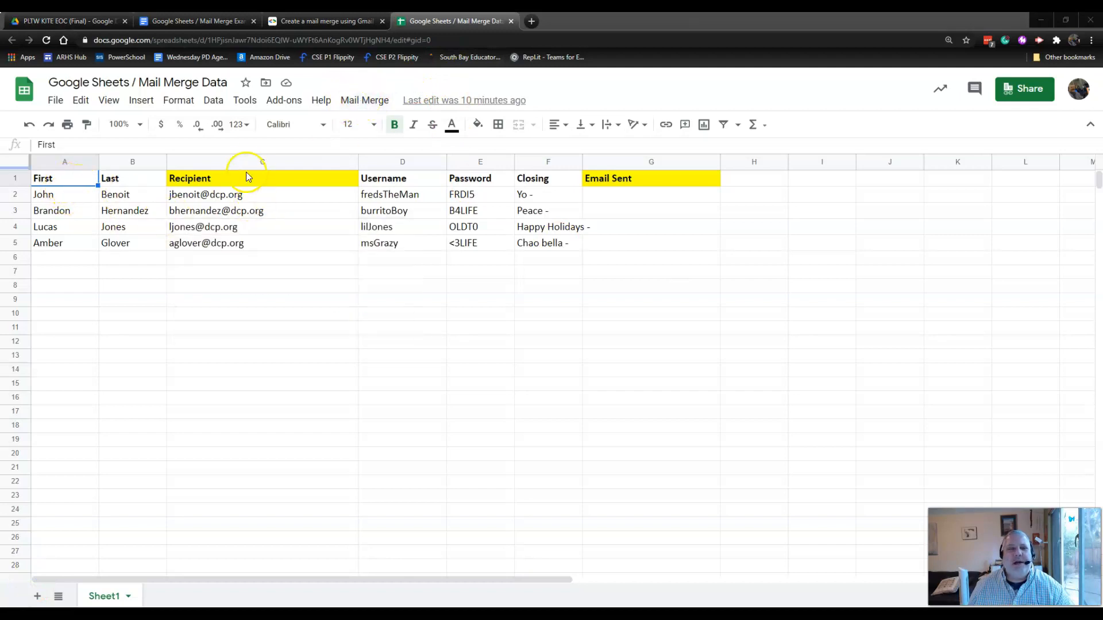
{"action": "left_click", "coordinate": [29, 584]}
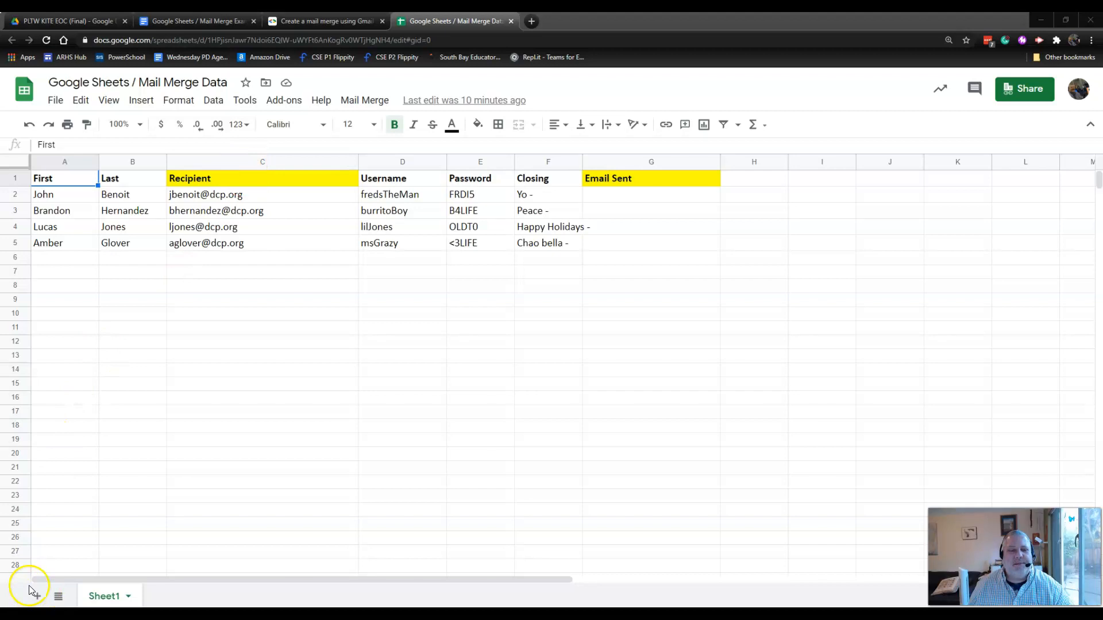
- Examine the Recipient and Email Sent columns, the other data columns and the header row of the Mail Merge Data sheet
{"action": "left_click", "coordinate": [295, 162]}
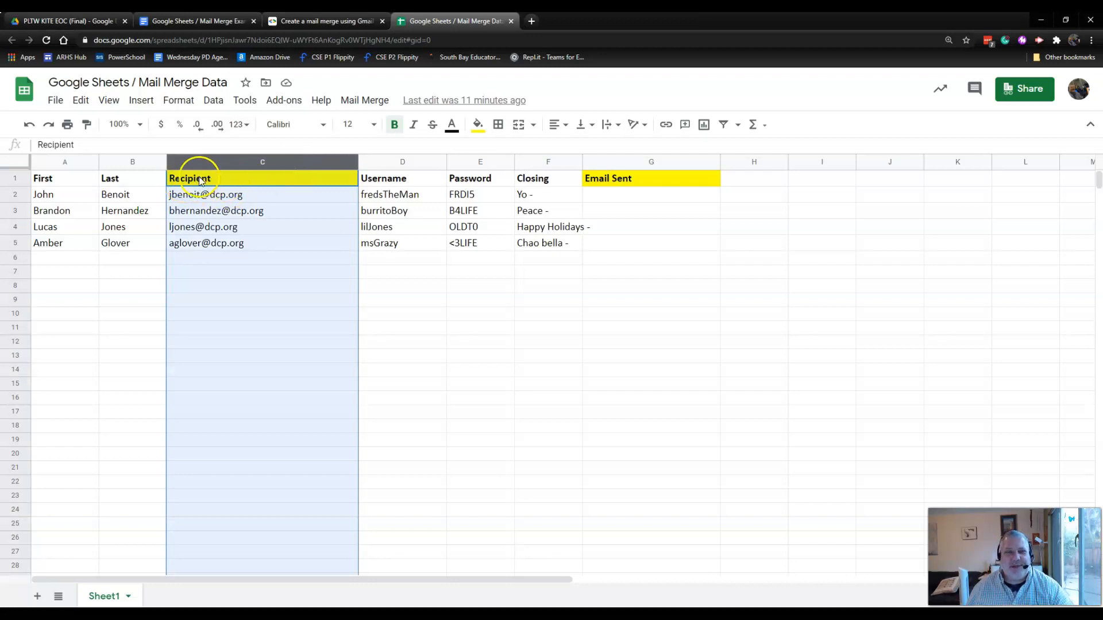
{"action": "left_click", "coordinate": [613, 164]}
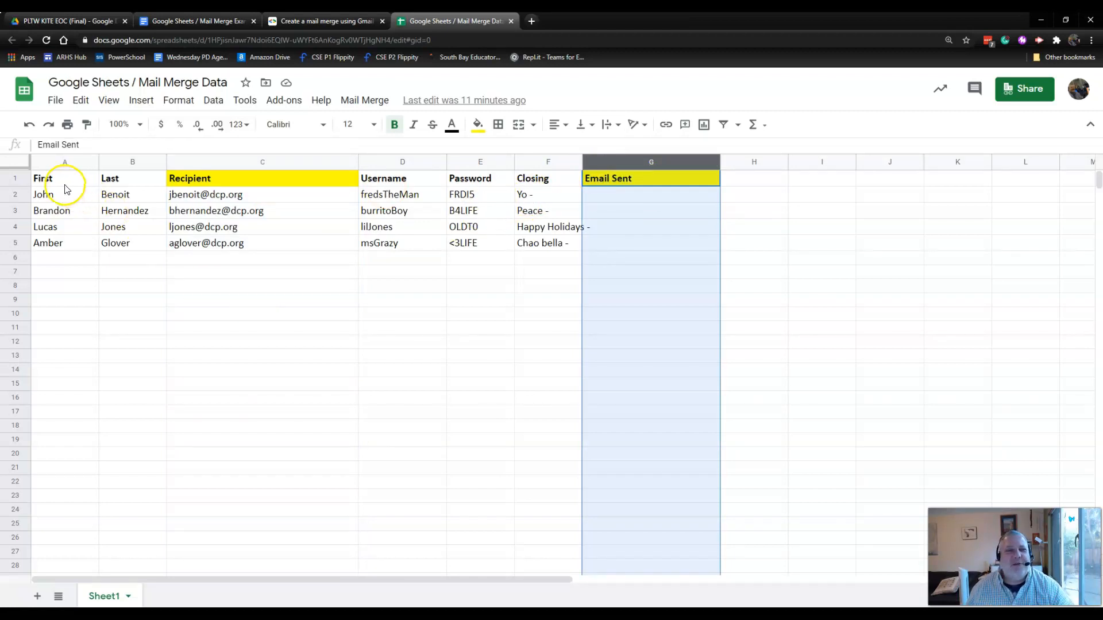
{"action": "left_click_drag", "start_coordinate": [57, 166], "coordinate": [121, 163]}
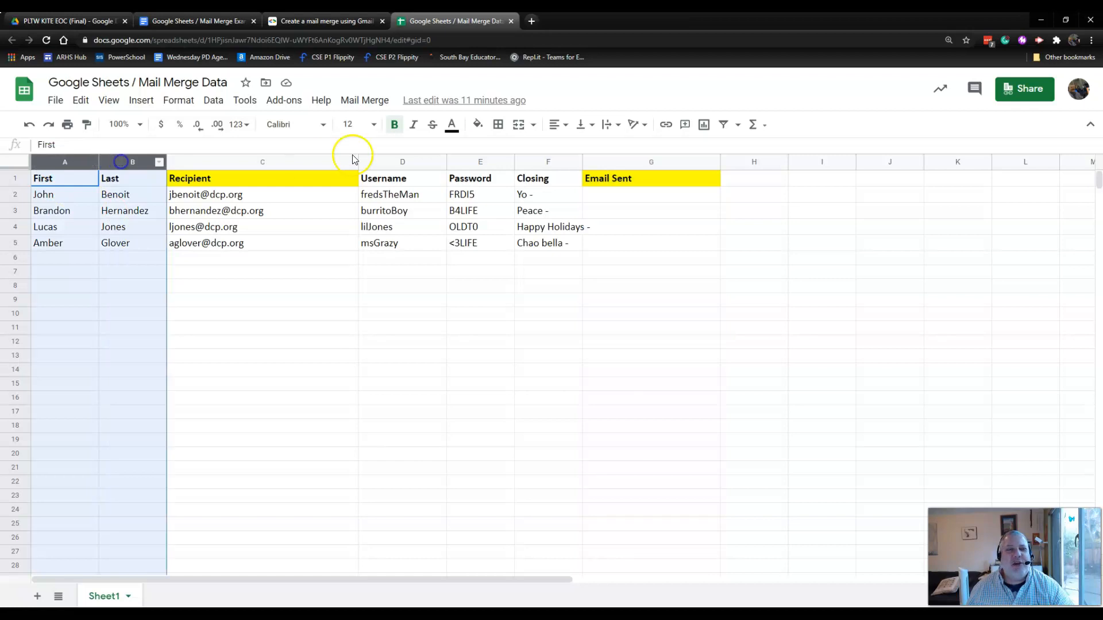
{"action": "left_click_drag", "start_coordinate": [395, 166], "coordinate": [537, 163]}
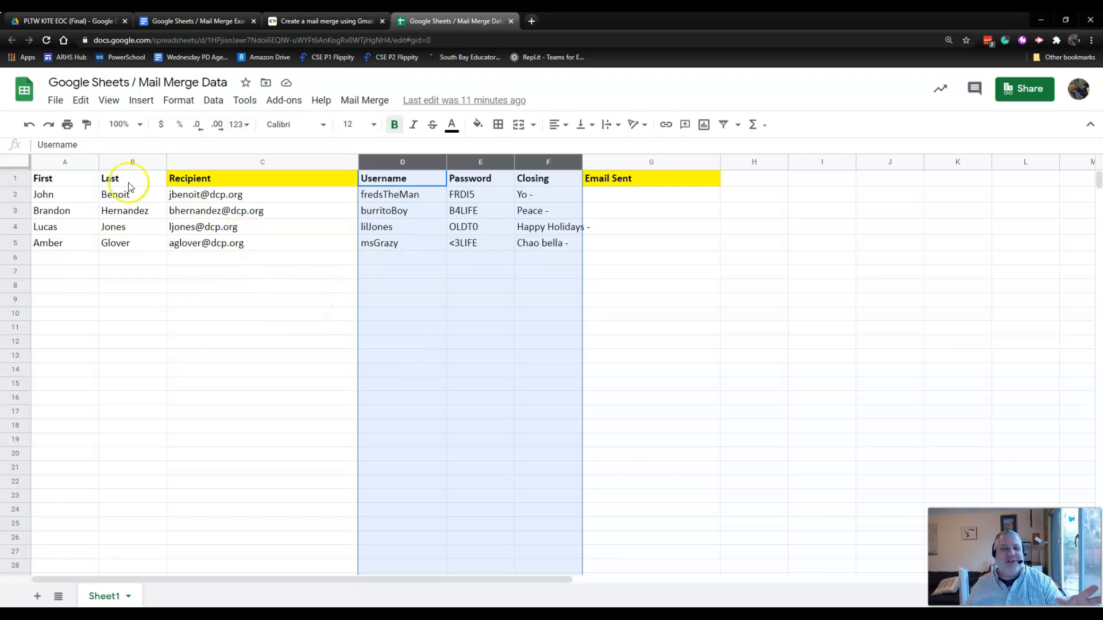
{"action": "left_click", "coordinate": [59, 160]}
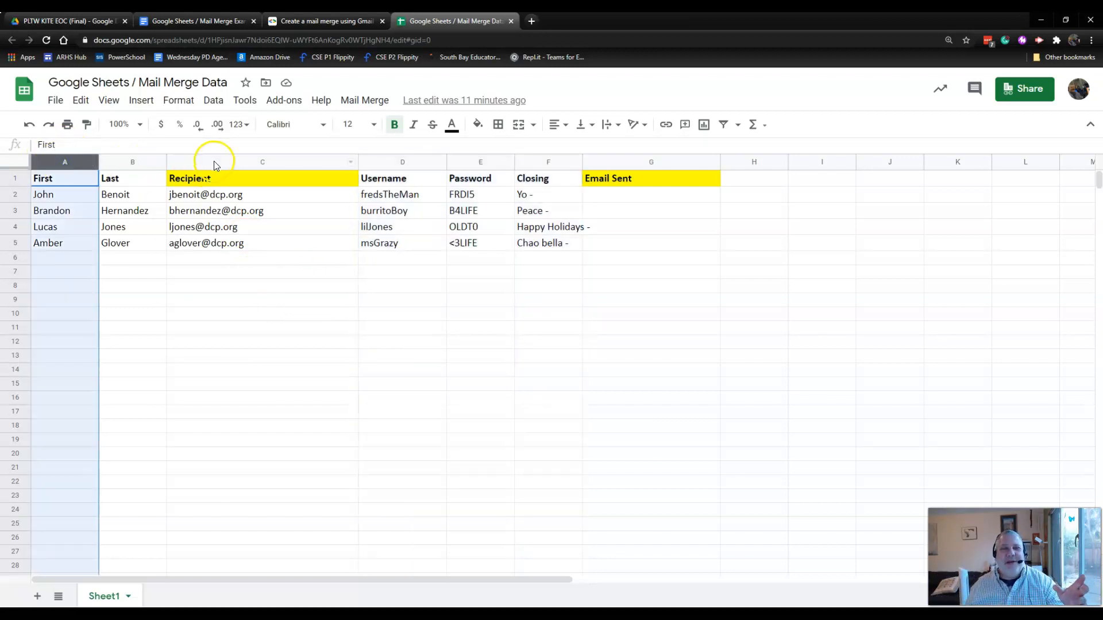
{"action": "left_click", "coordinate": [216, 162]}
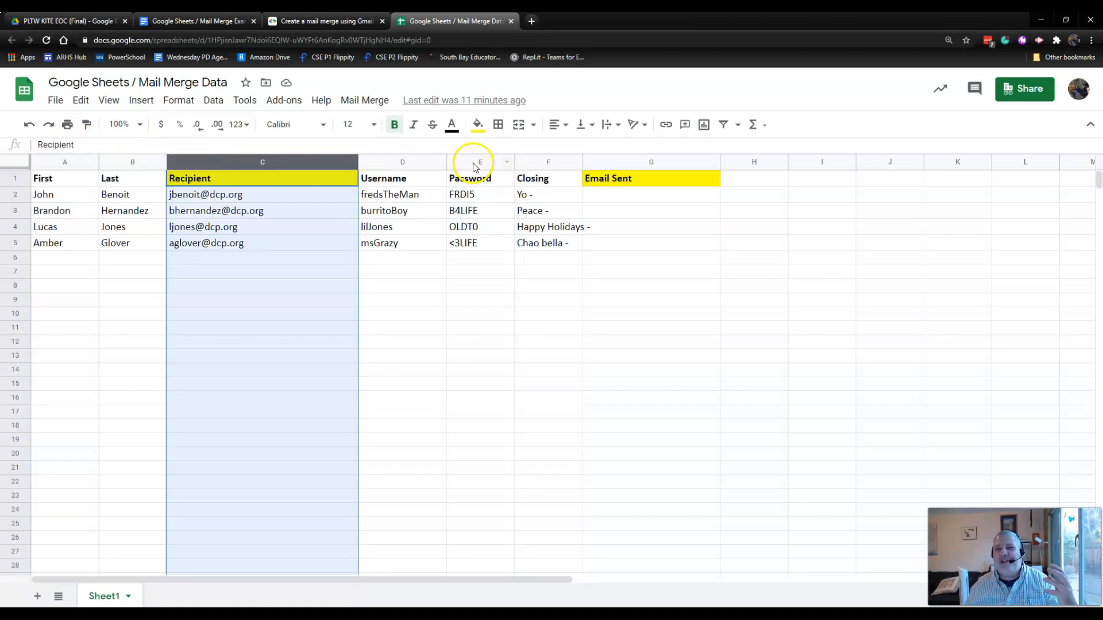
{"action": "left_click", "coordinate": [475, 163]}
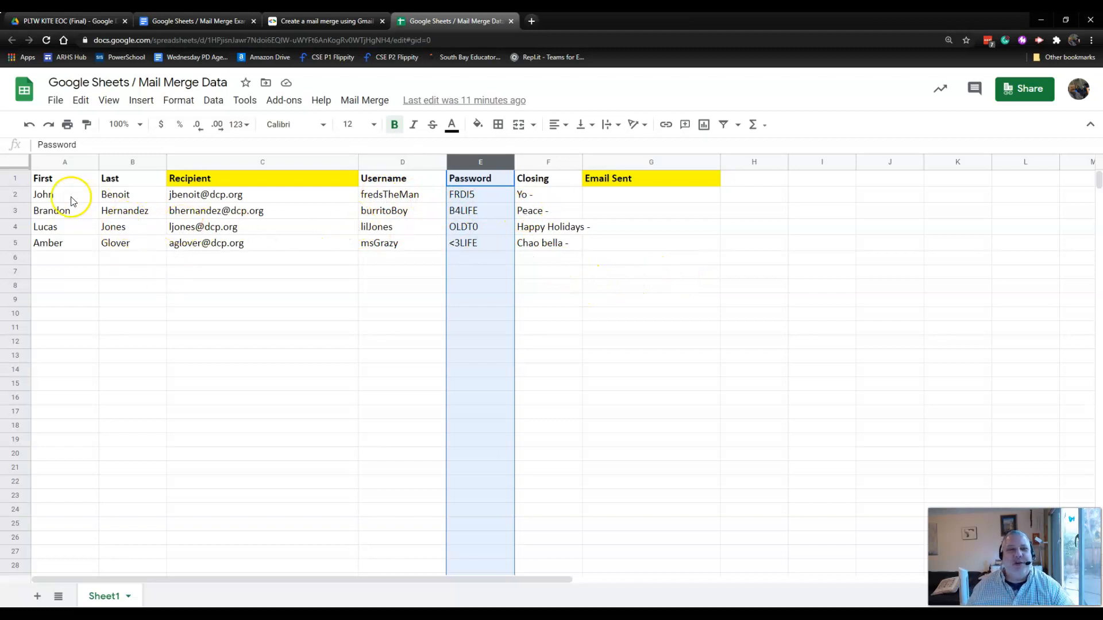
{"action": "left_click", "coordinate": [15, 178]}
{"action": "left_click", "coordinate": [52, 182]}
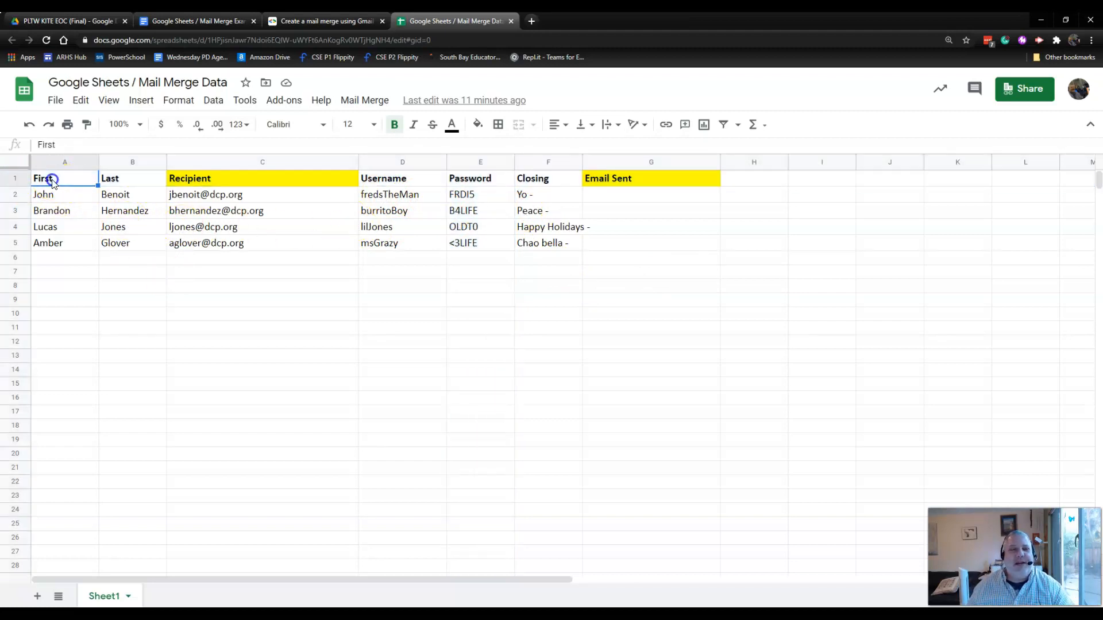
- Examine the Last, Recipient, Username and Password headers in the Mail Merge Data sheet as merge field names
{"action": "left_click", "coordinate": [111, 179]}
{"action": "left_click", "coordinate": [221, 183]}
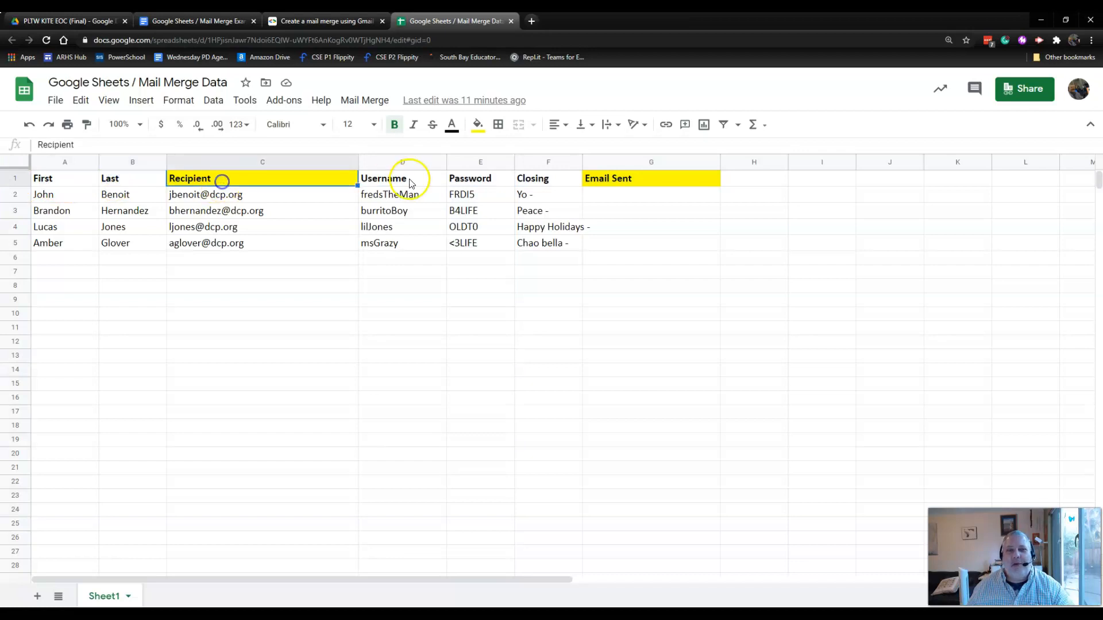
{"action": "left_click", "coordinate": [411, 181]}
{"action": "left_click", "coordinate": [485, 183]}
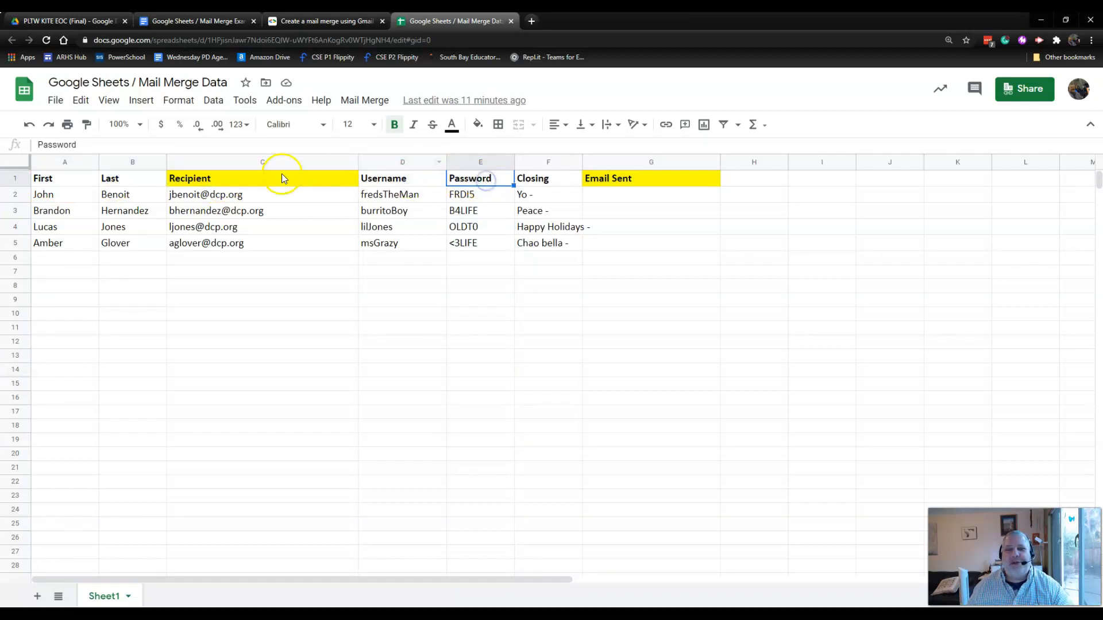
{"action": "left_click", "coordinate": [391, 184]}
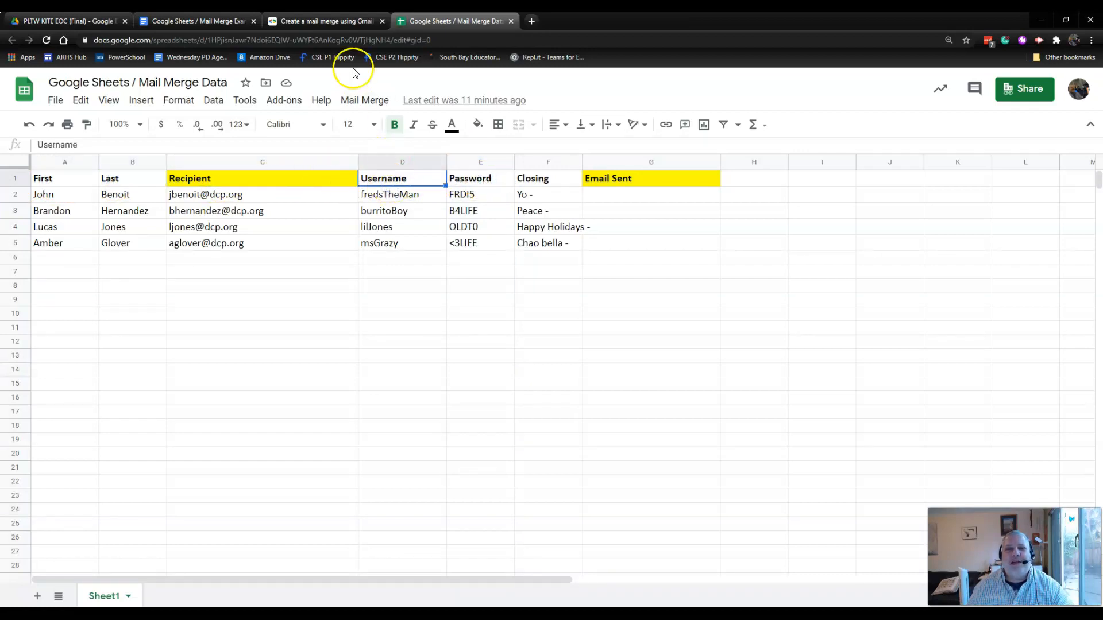
- Examine the example email in the Mail Merge Example document and match its {{First}} placeholder to the First column of the data sheet
{"action": "left_click", "coordinate": [202, 22]}
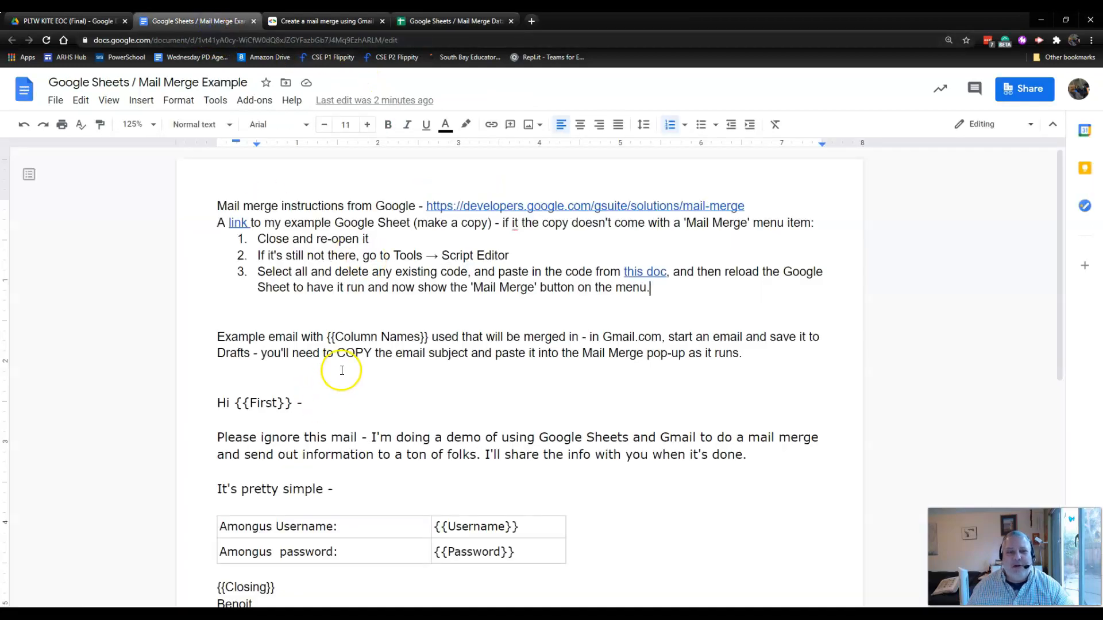
{"action": "scroll", "coordinate": [341, 372], "scroll_direction": "down", "scroll_amount": 3}
{"action": "left_click_drag", "start_coordinate": [217, 241], "coordinate": [345, 445]}
{"action": "double_click", "coordinate": [267, 242]}
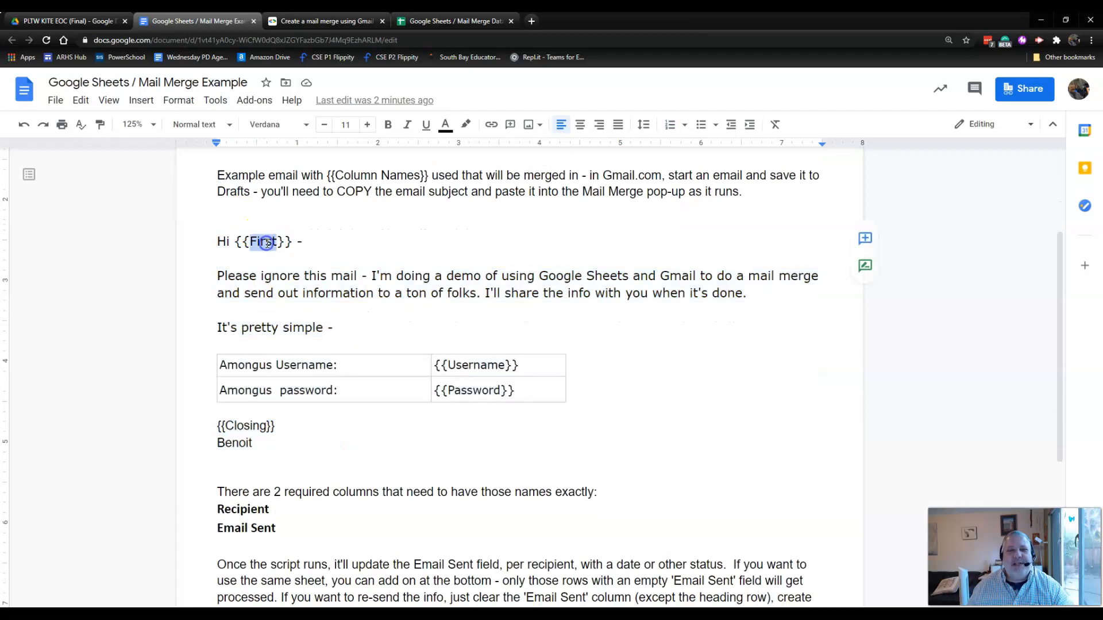
{"action": "left_click", "coordinate": [236, 242]}
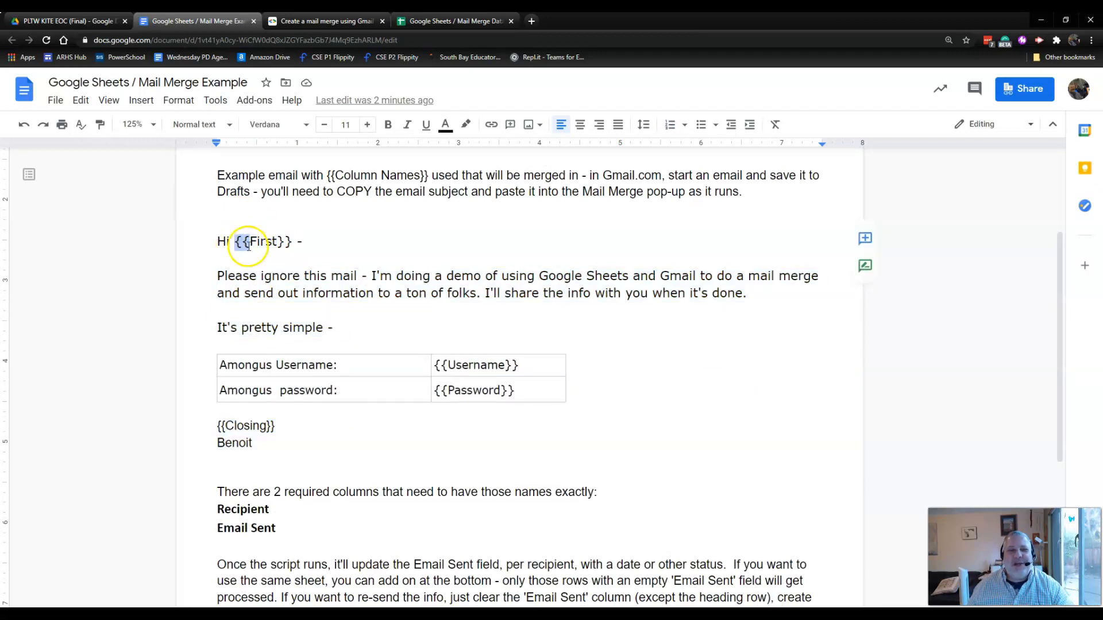
{"action": "double_click", "coordinate": [261, 241]}
{"action": "left_click", "coordinate": [433, 21]}
{"action": "left_click", "coordinate": [51, 181]}
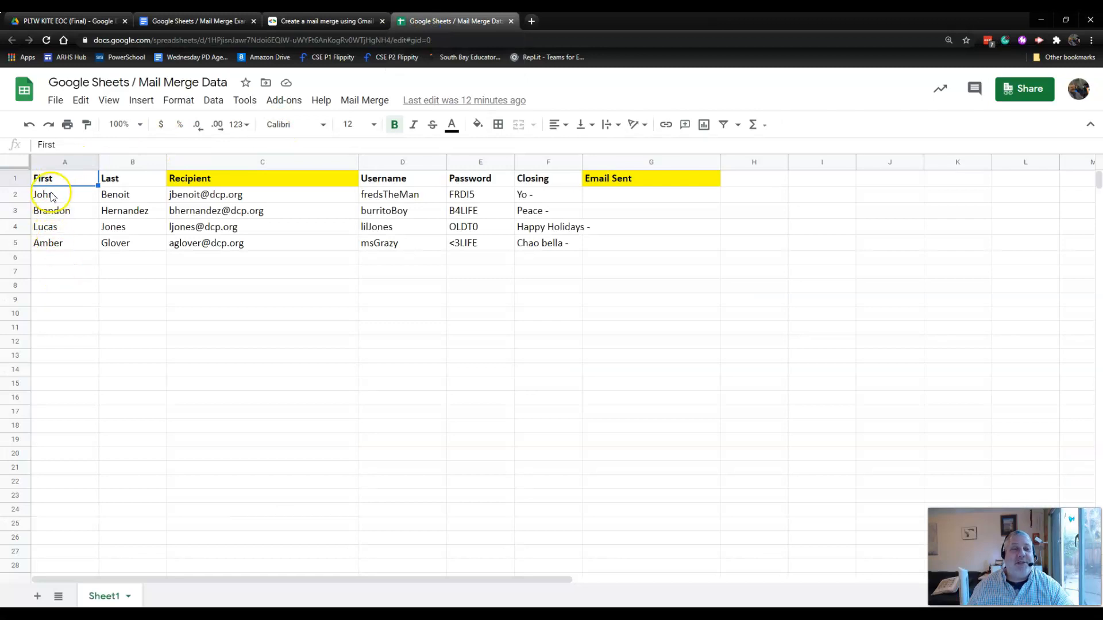
{"action": "left_click", "coordinate": [217, 22]}
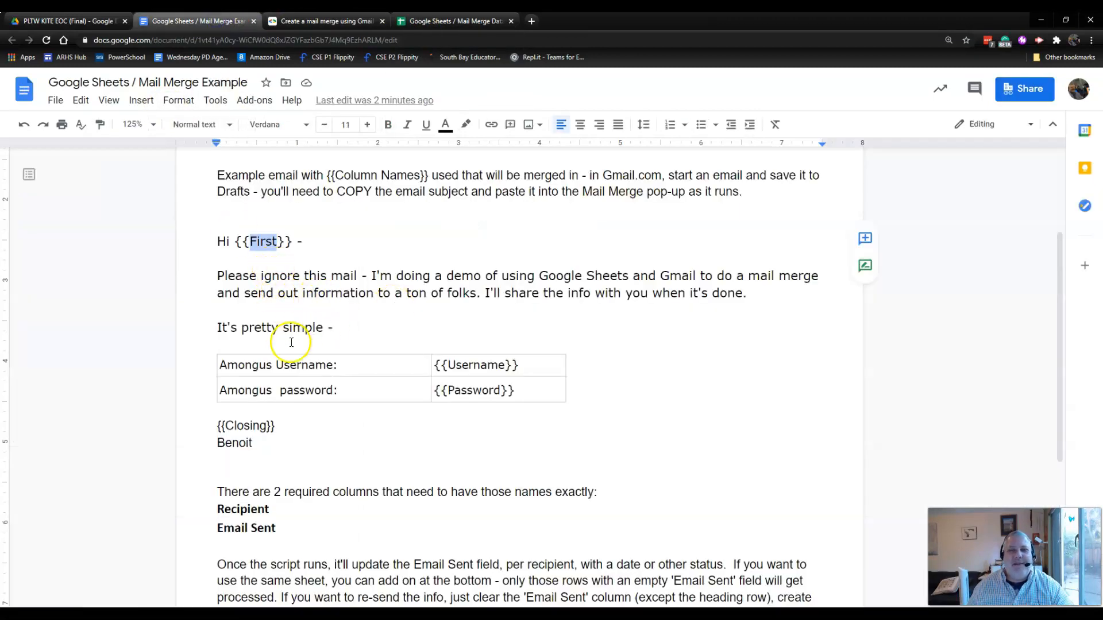
- Examine the {{Username}}, {{Password}} and {{Closing}} placeholders and the full body of the example email
{"action": "double_click", "coordinate": [467, 363]}
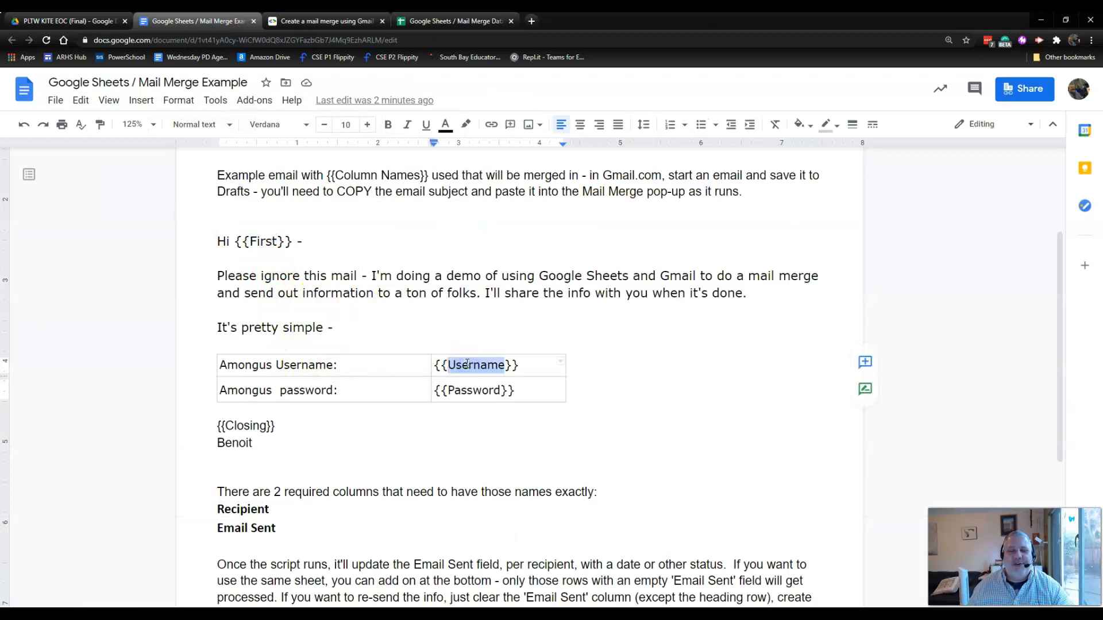
{"action": "double_click", "coordinate": [473, 392]}
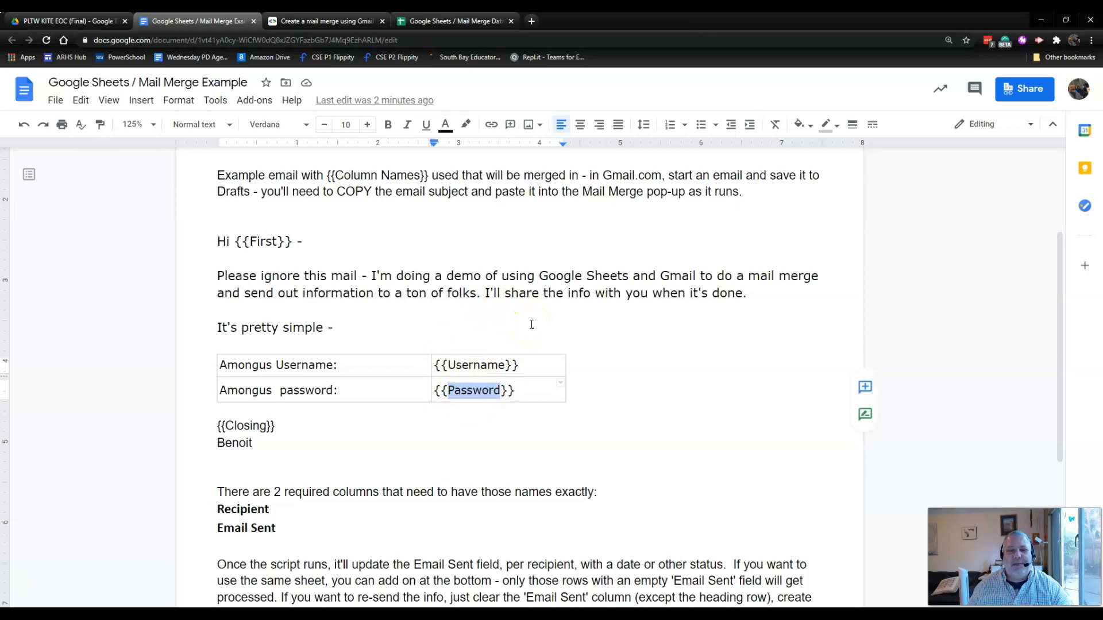
{"action": "double_click", "coordinate": [247, 427]}
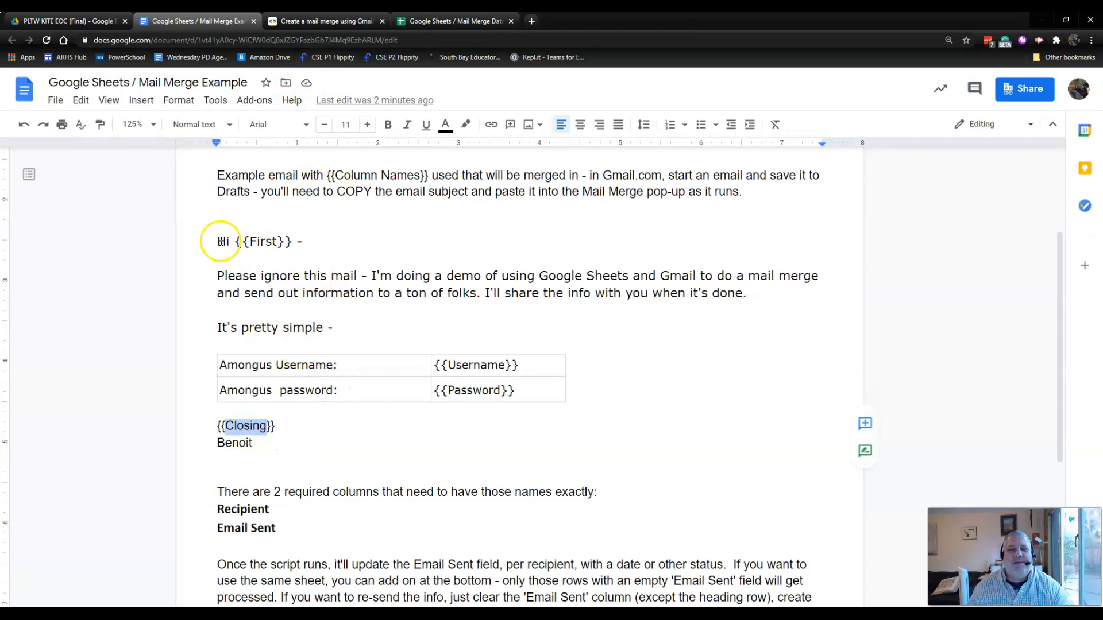
{"action": "left_click_drag", "start_coordinate": [219, 240], "coordinate": [323, 445]}
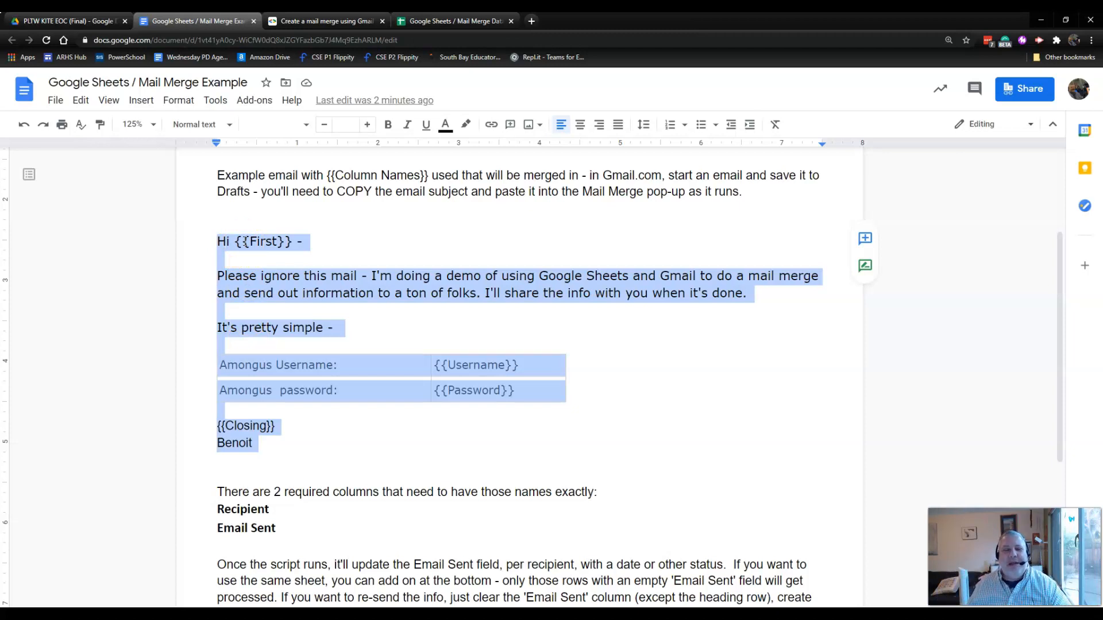
- Compare the {{First}} placeholder with the name and Recipient cells of the first data rows in the Mail Merge Data spreadsheet
{"action": "double_click", "coordinate": [270, 242]}
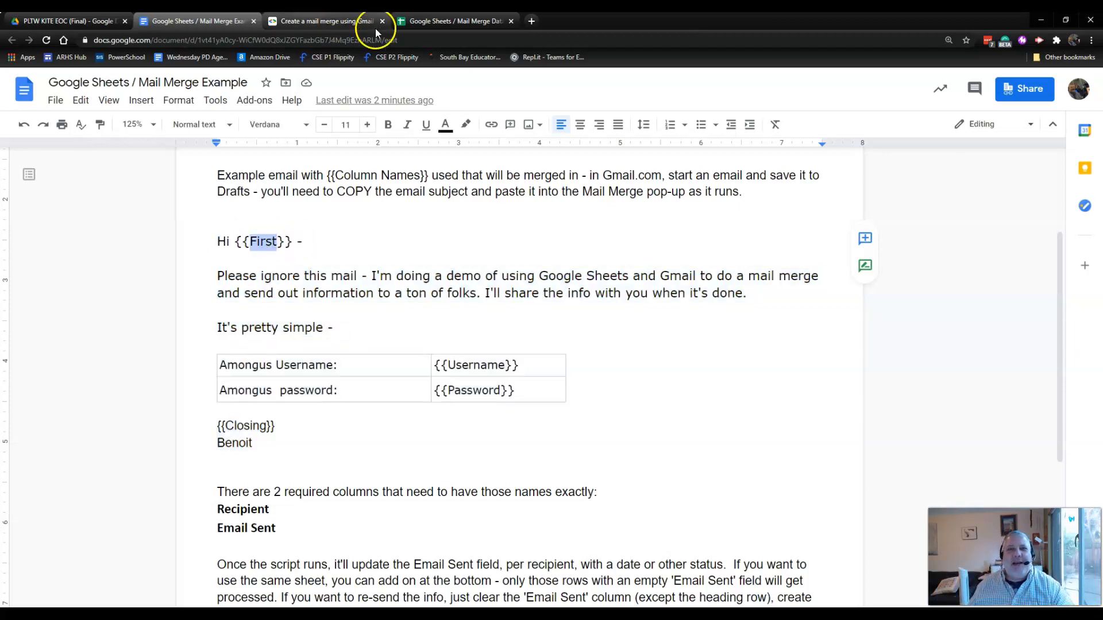
{"action": "left_click", "coordinate": [451, 21]}
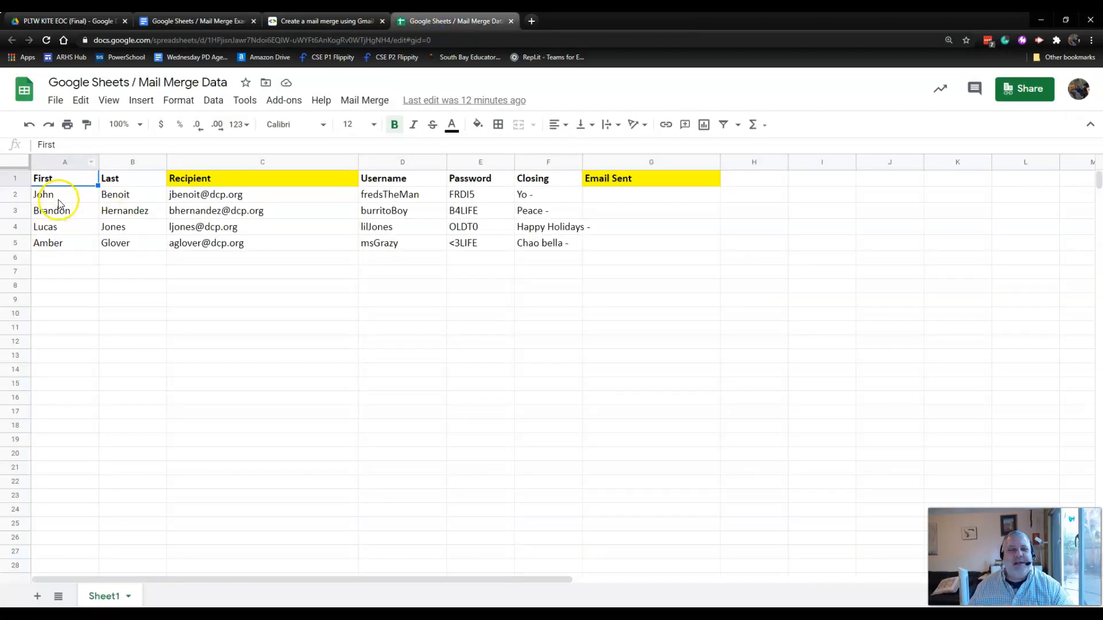
{"action": "left_click", "coordinate": [135, 202]}
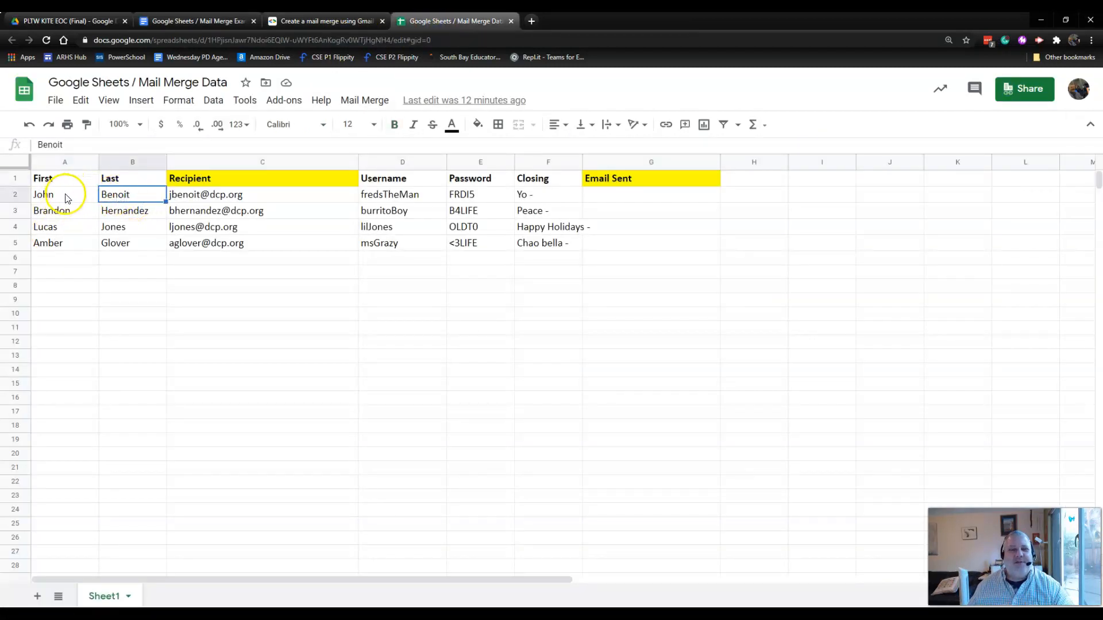
{"action": "left_click", "coordinate": [243, 199]}
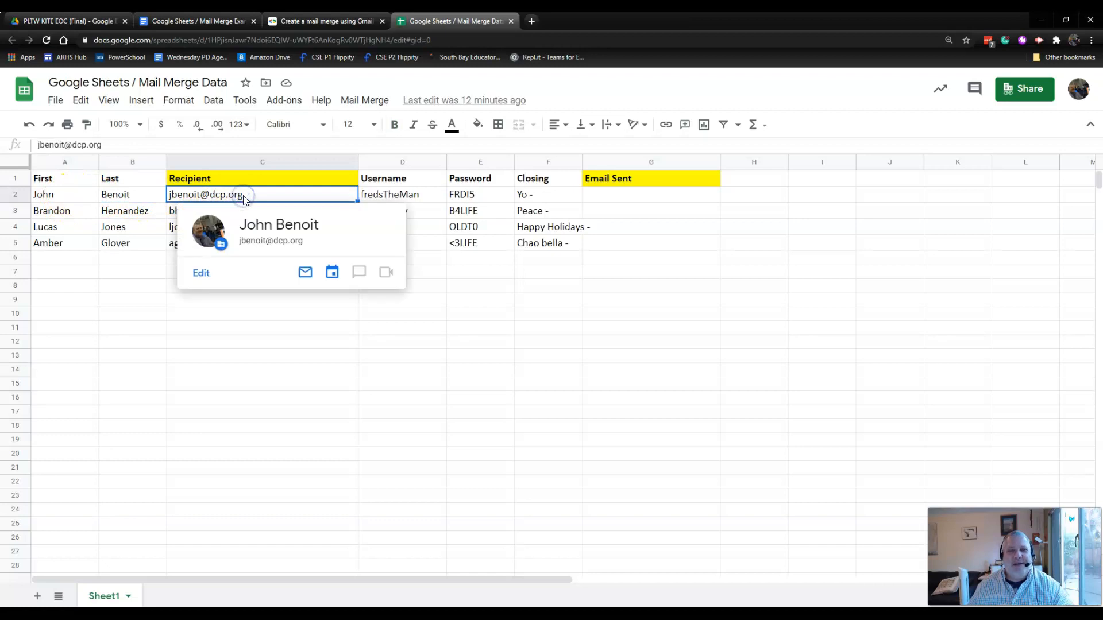
{"action": "mouse_move", "coordinate": [294, 219]}
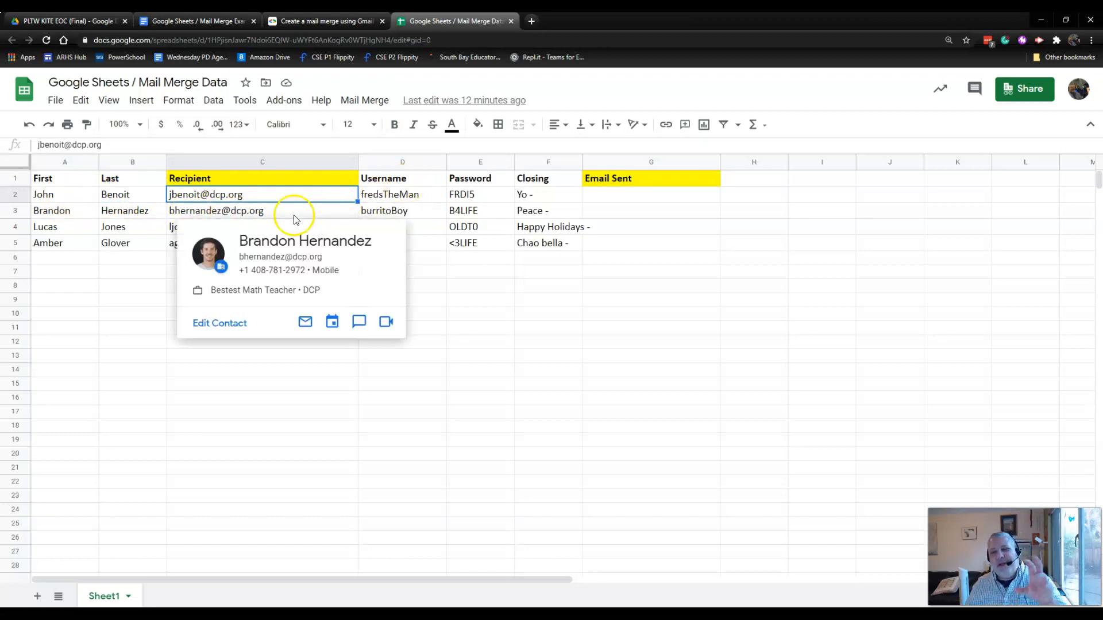
- Copy the whole example email, from the {{First}} greeting through the sign-off, in the Mail Merge Example document
{"action": "left_click", "coordinate": [206, 22]}
{"action": "left_click_drag", "start_coordinate": [216, 241], "coordinate": [355, 446]}
{"action": "key", "text": "ctrl+c"}
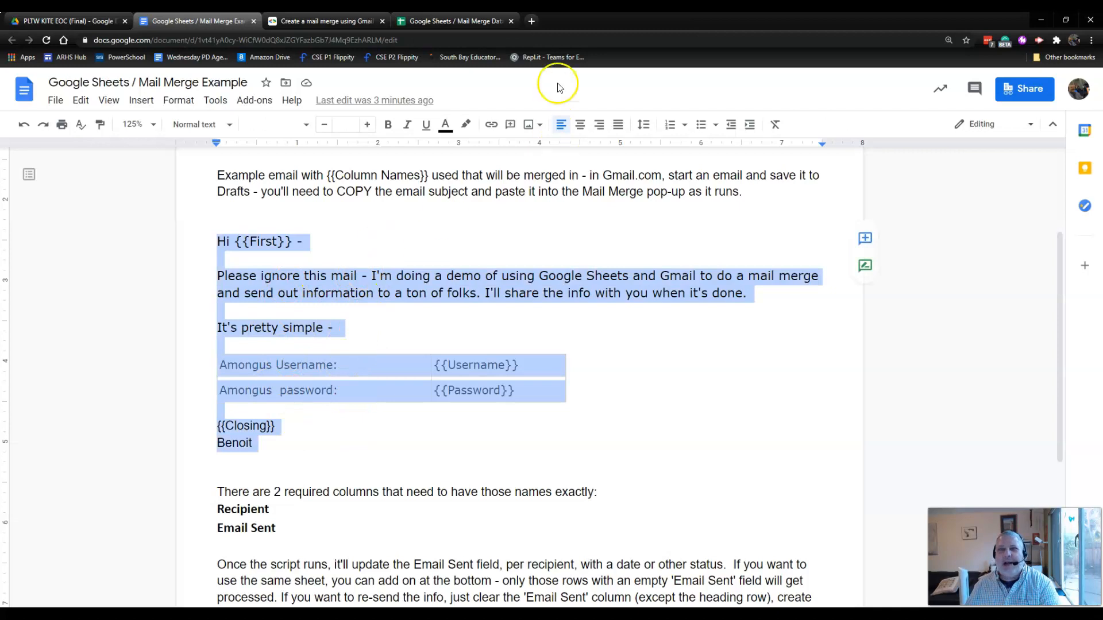
- Switch to Gmail and compose a message with the copied email as its body and "Test email - please ignore" as its subject
{"action": "left_click_drag", "start_coordinate": [1102, 86], "coordinate": [618, 34]}
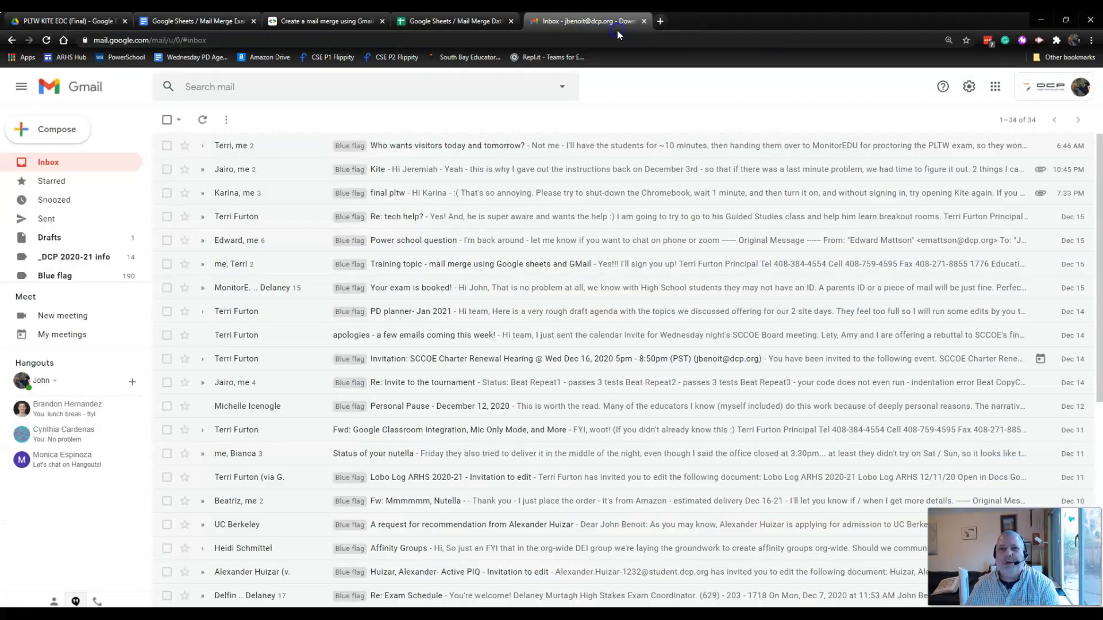
{"action": "left_click", "coordinate": [51, 128]}
{"action": "left_click", "coordinate": [168, 172]}
{"action": "key", "text": "ctrl+v"}
{"action": "left_click", "coordinate": [128, 149]}
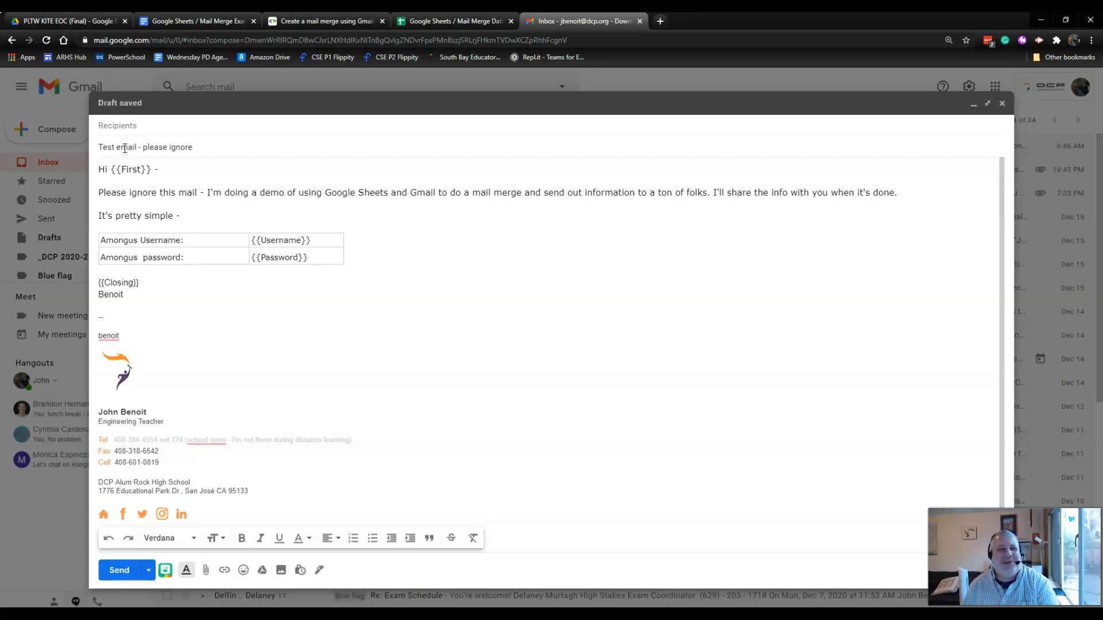
- Copy the message's subject line, close the message as a draft without recipients and show the saved drafts
{"action": "triple_click", "coordinate": [120, 147]}
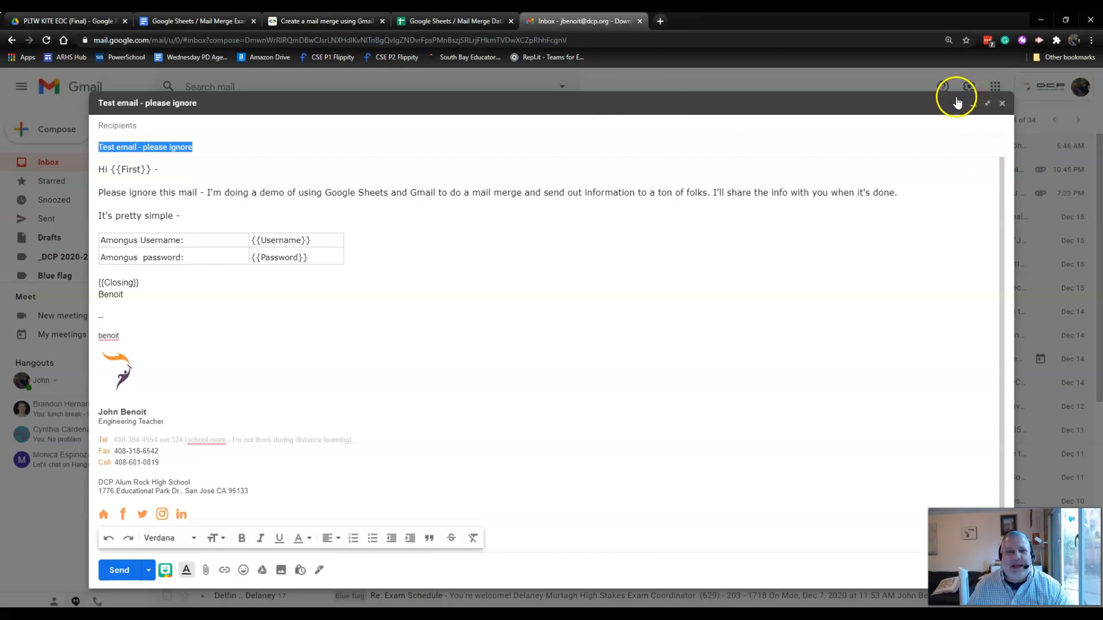
{"action": "left_click", "coordinate": [1001, 104]}
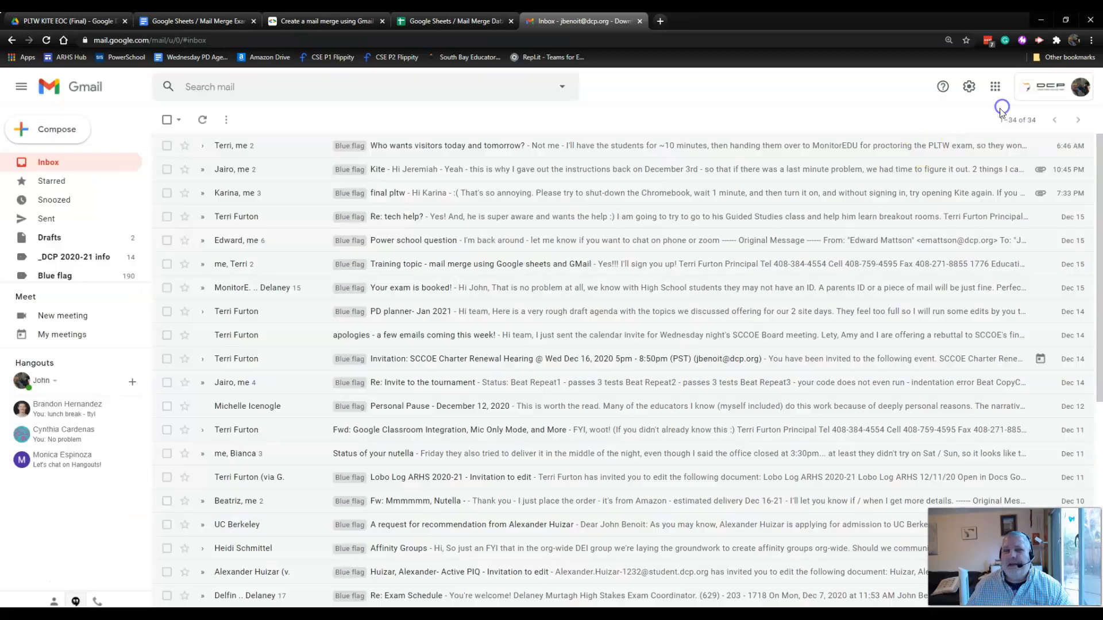
{"action": "left_click", "coordinate": [64, 238]}
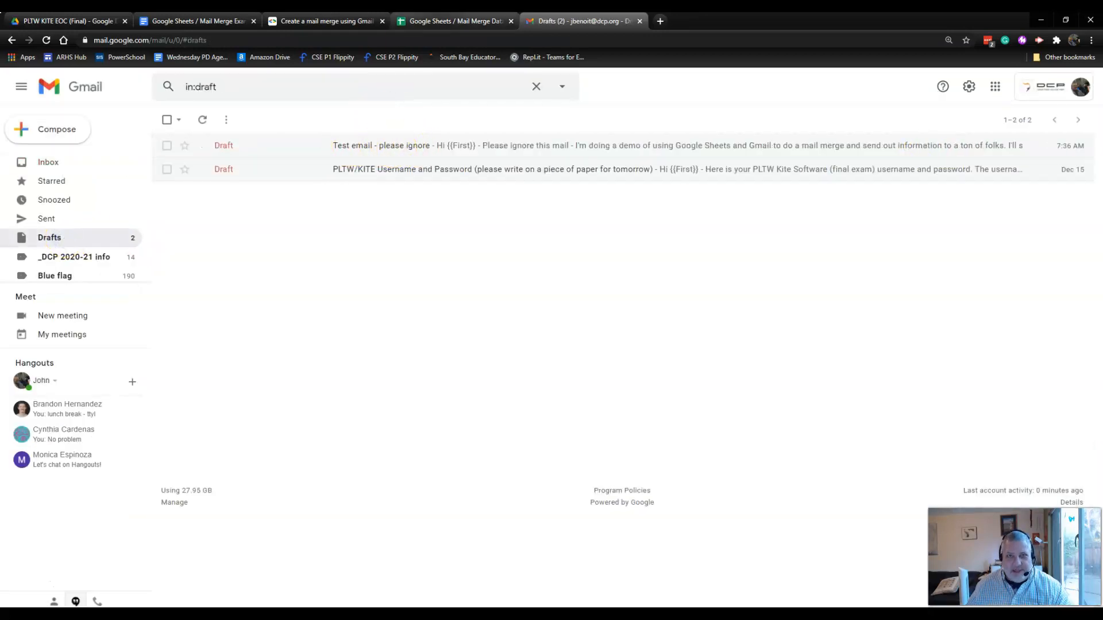
- Start Send Emails in the Mail Merge Data spreadsheet and allow Gmail merge to access the signed-in Google account
{"action": "left_click", "coordinate": [455, 21]}
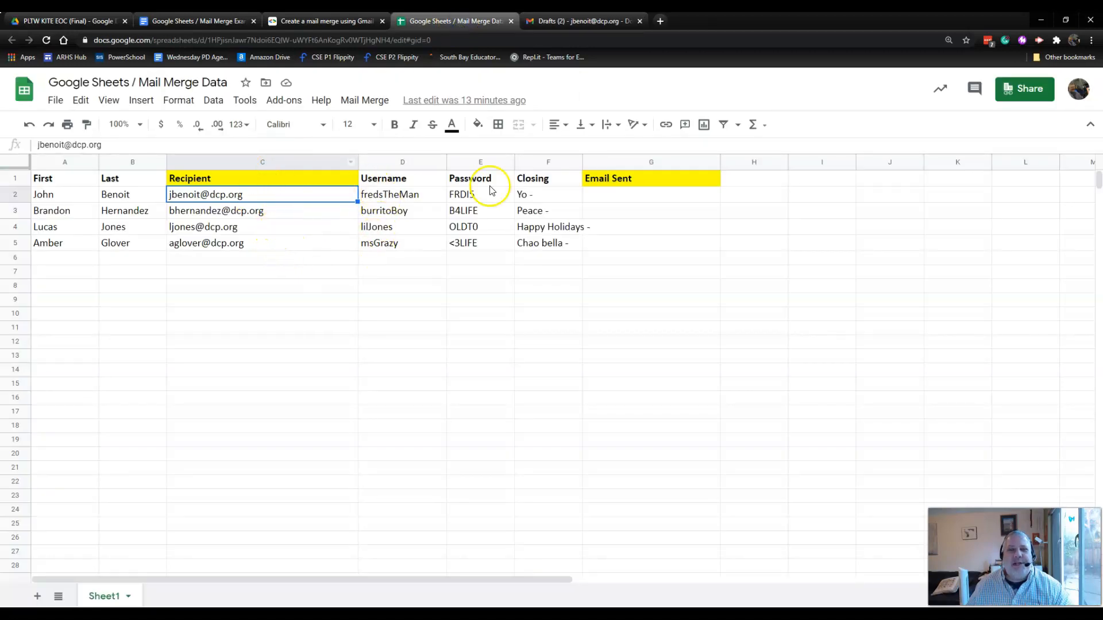
{"action": "left_click", "coordinate": [365, 103]}
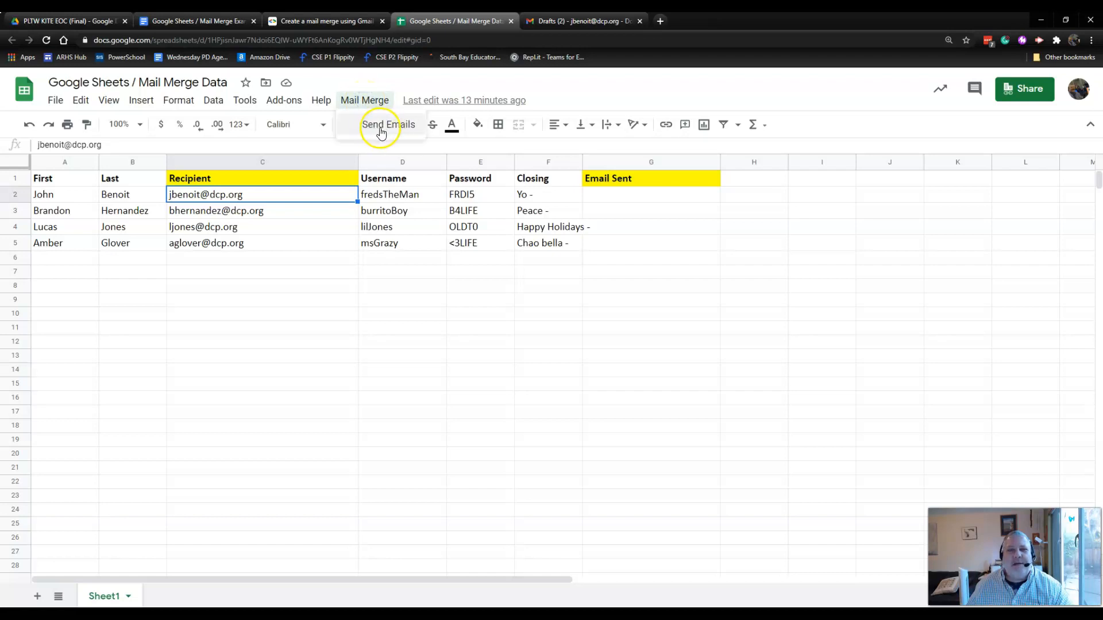
{"action": "left_click", "coordinate": [379, 129]}
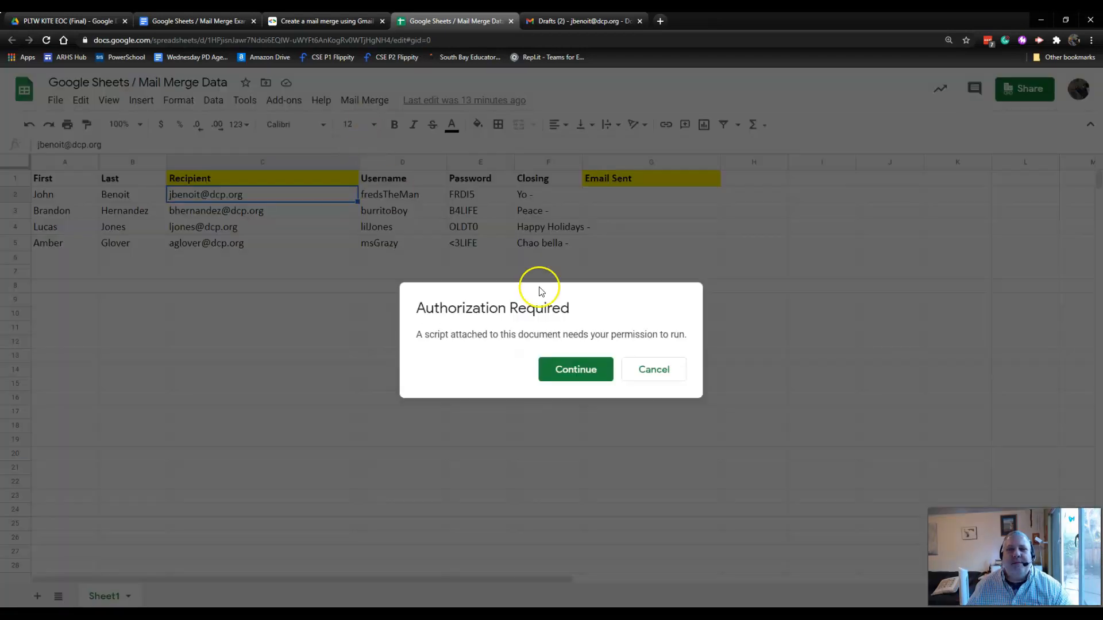
{"action": "left_click", "coordinate": [574, 372]}
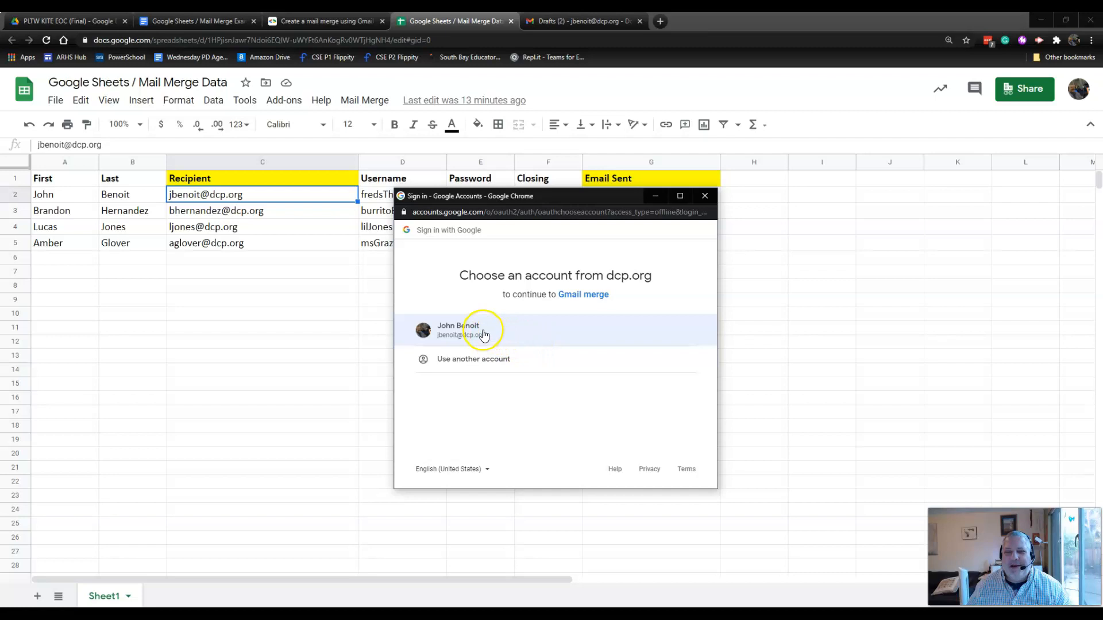
{"action": "left_click", "coordinate": [485, 332]}
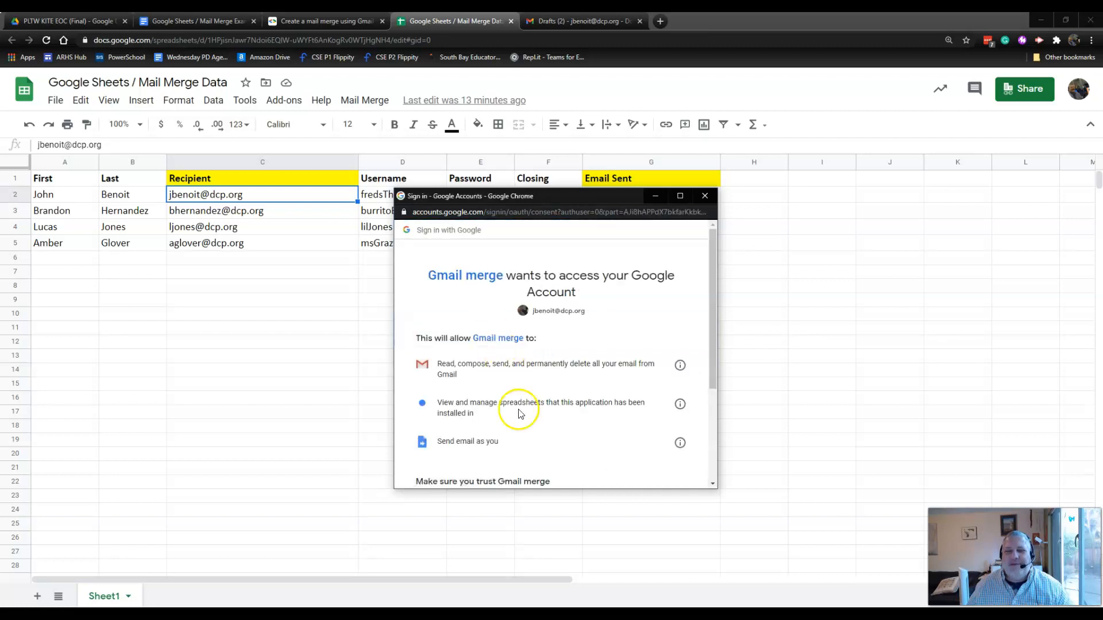
{"action": "scroll", "coordinate": [553, 412], "scroll_direction": "down", "scroll_amount": 3}
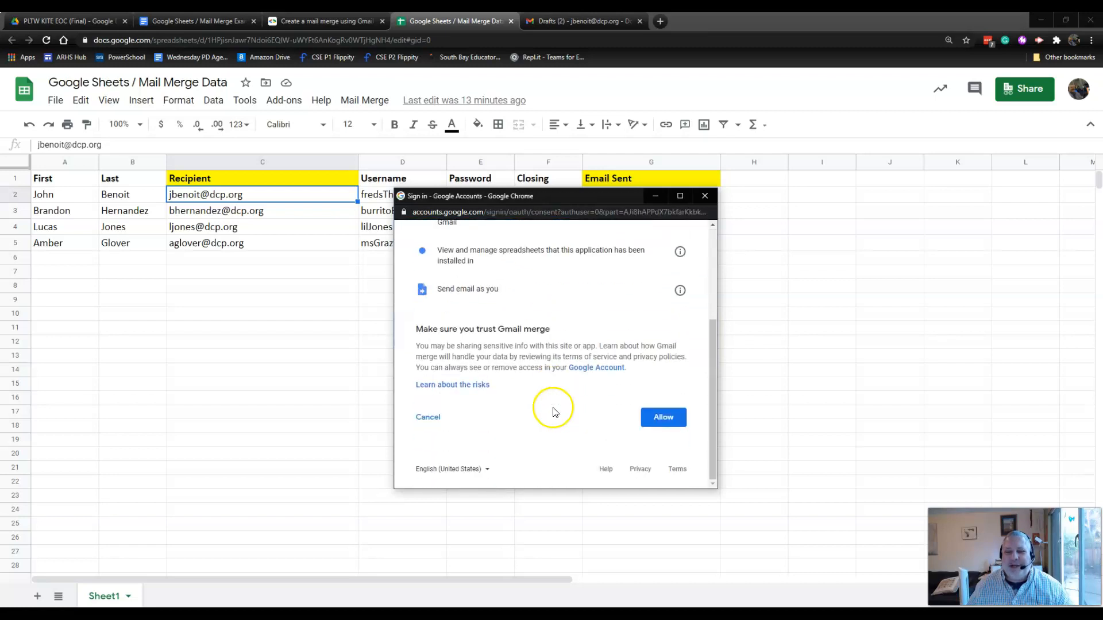
{"action": "left_click", "coordinate": [663, 425]}
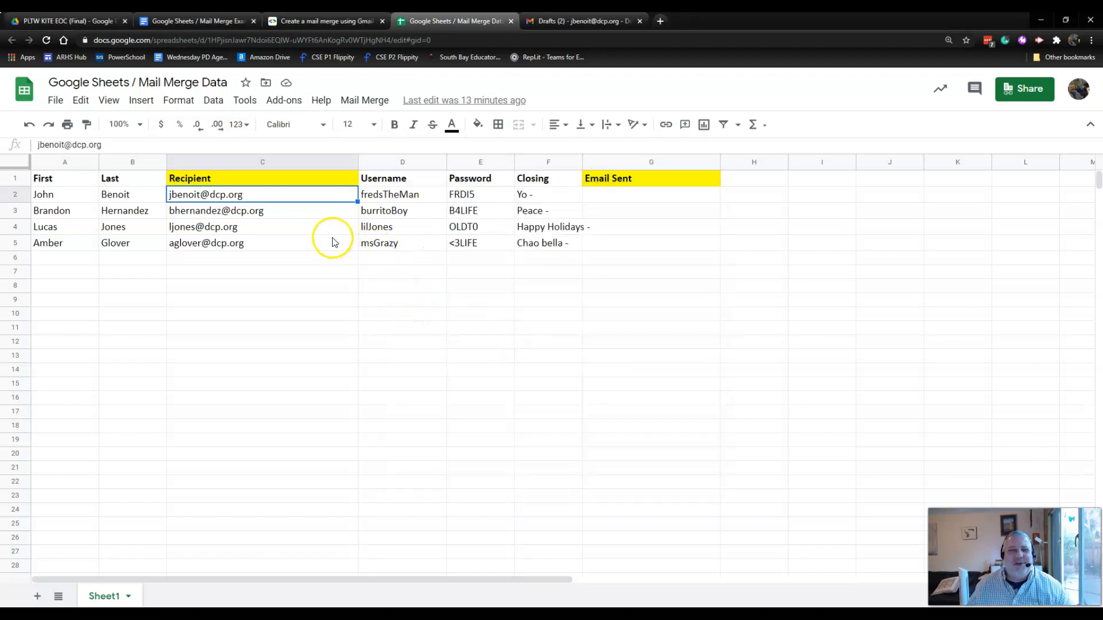
- Run Send Emails with the draft subject "Test email - please ignore" to mail the merged messages to all recipients
{"action": "left_click", "coordinate": [362, 102]}
{"action": "left_click", "coordinate": [375, 126]}
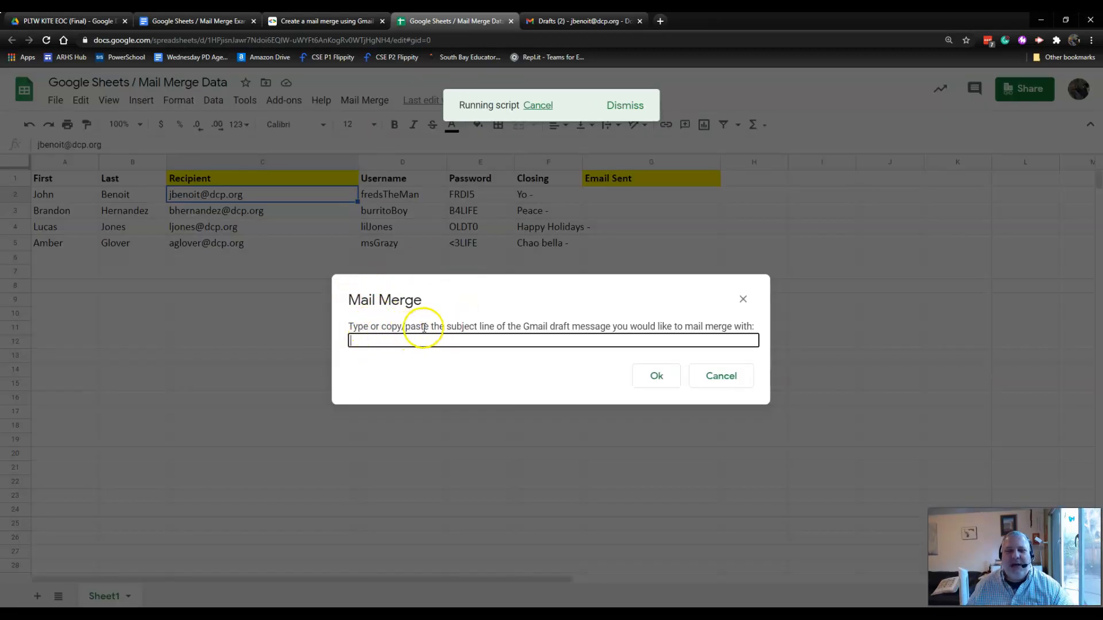
{"action": "left_click", "coordinate": [405, 342]}
{"action": "type", "text": "Test email - please ignore"}
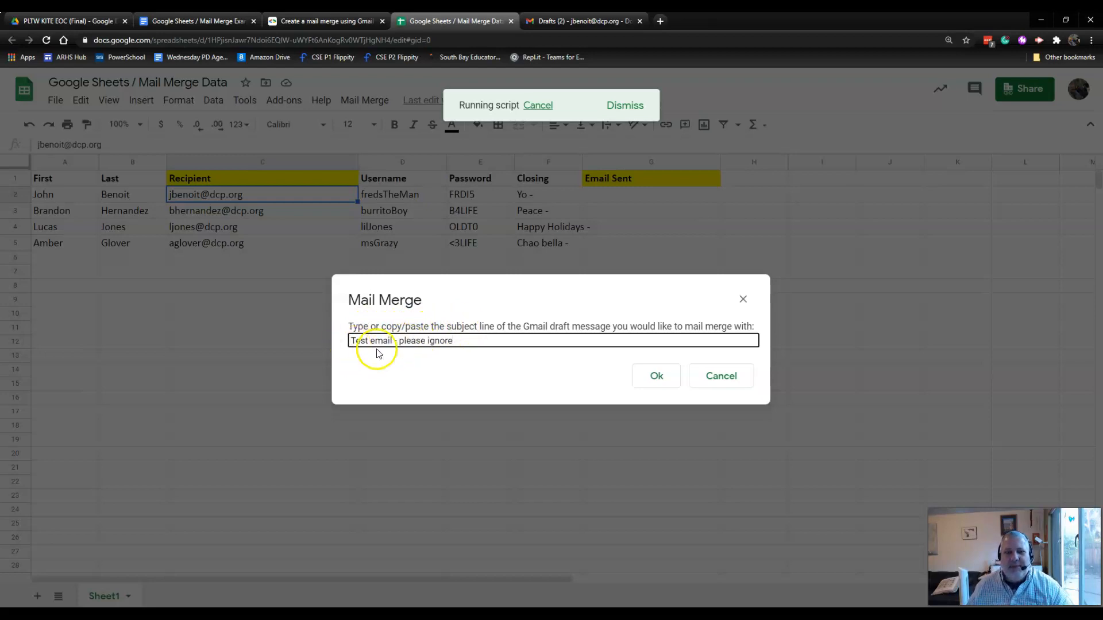
{"action": "left_click", "coordinate": [660, 379]}
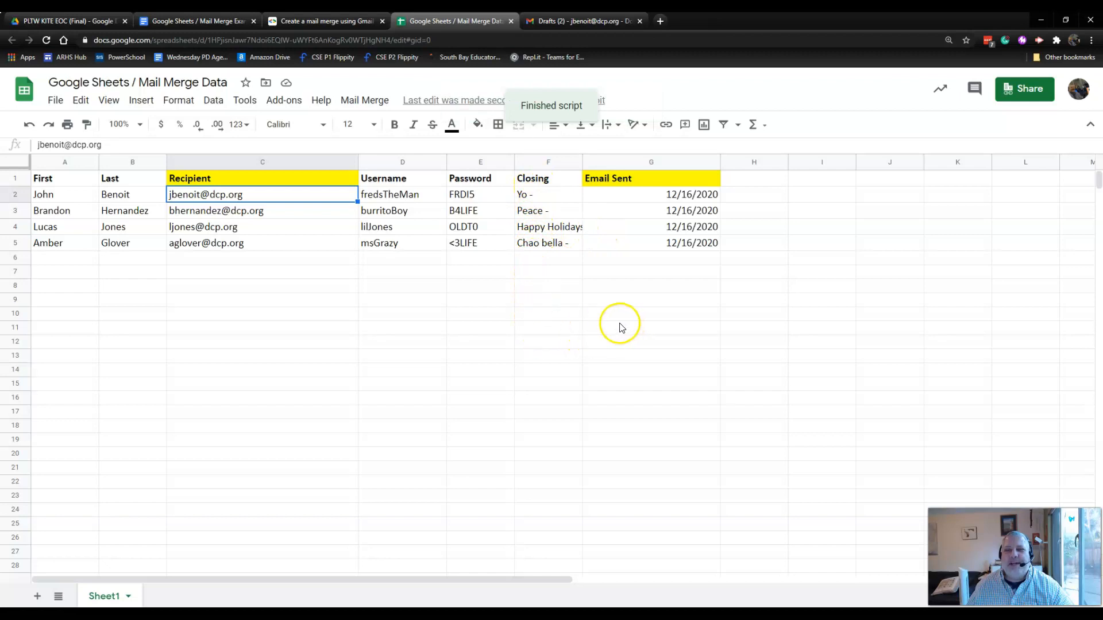
- Check the Email Sent dates of all four recipients in the spreadsheet, and switch to Gmail to view the sent messages
{"action": "left_click_drag", "start_coordinate": [631, 200], "coordinate": [628, 242]}
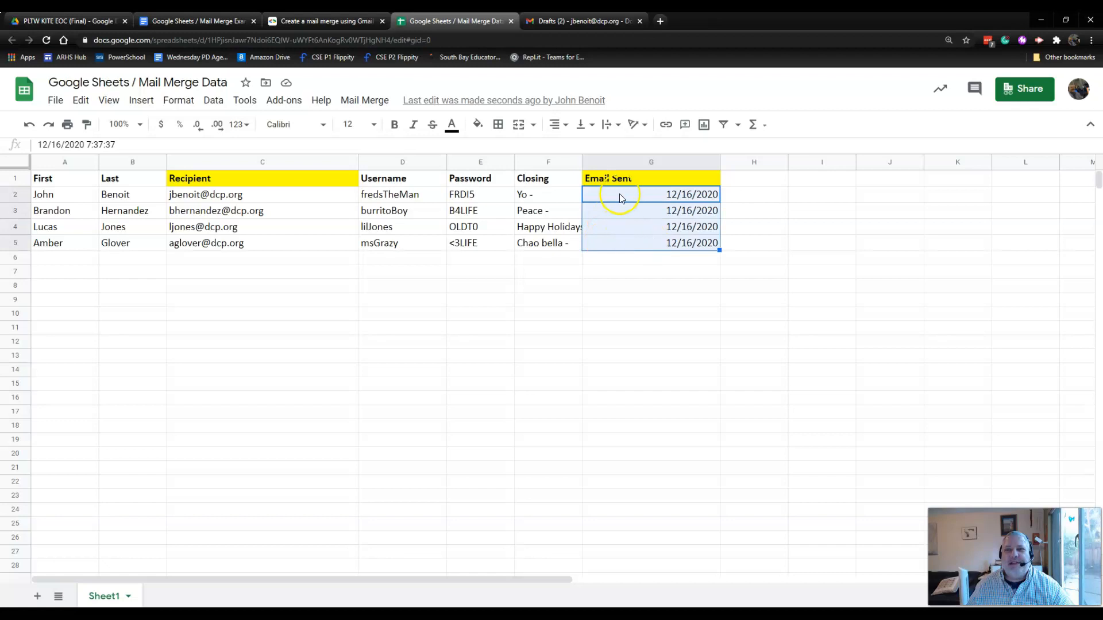
{"action": "left_click", "coordinate": [582, 21]}
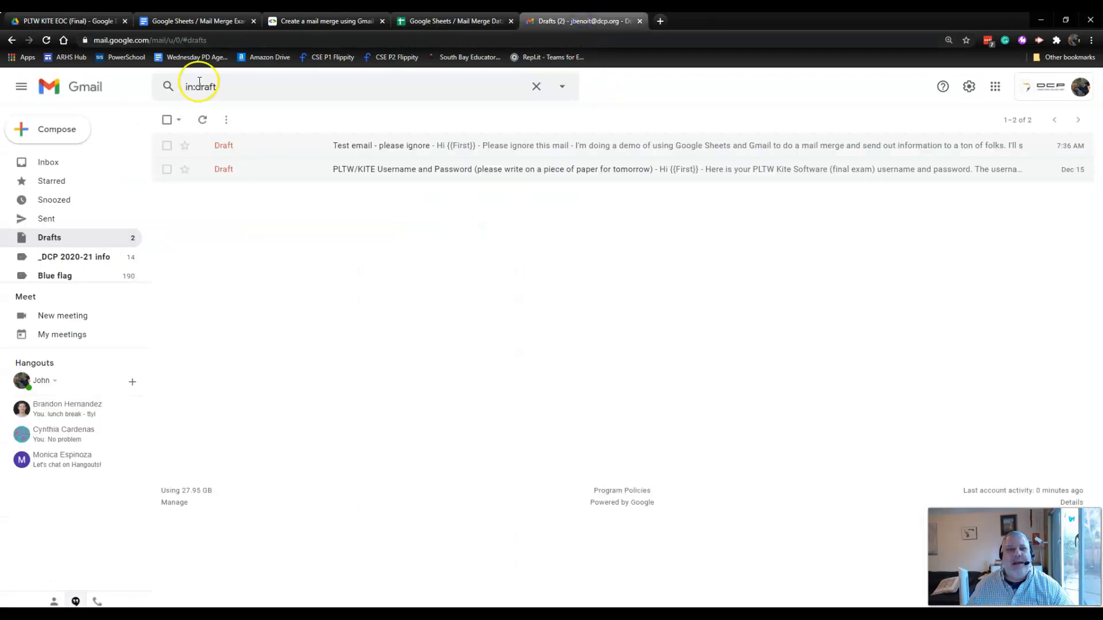
{"action": "left_click", "coordinate": [48, 219]}
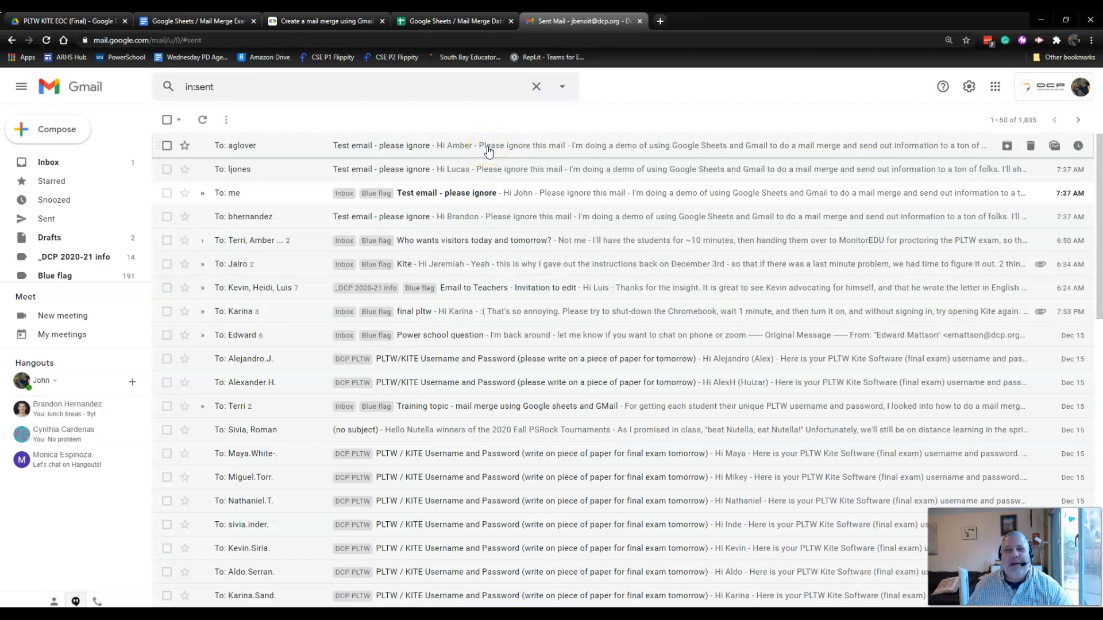
- Switch to the Mail Merge Example document and examine the note on the required Recipient and Email Sent column names
{"action": "left_click", "coordinate": [198, 21]}
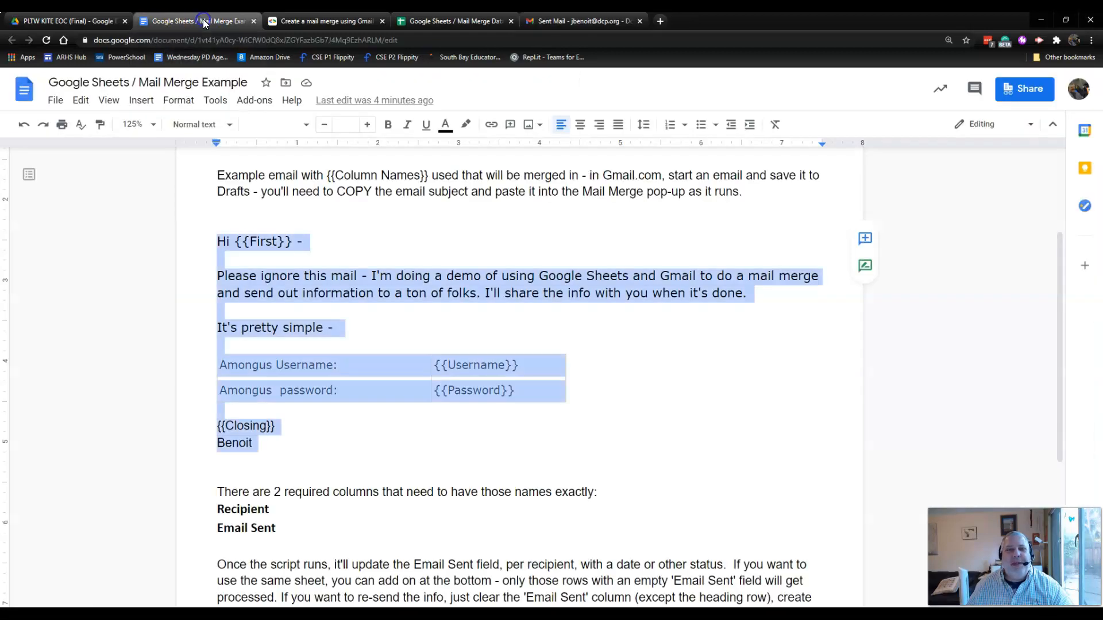
{"action": "left_click", "coordinate": [383, 419]}
{"action": "scroll", "coordinate": [394, 377], "scroll_direction": "down", "scroll_amount": 2}
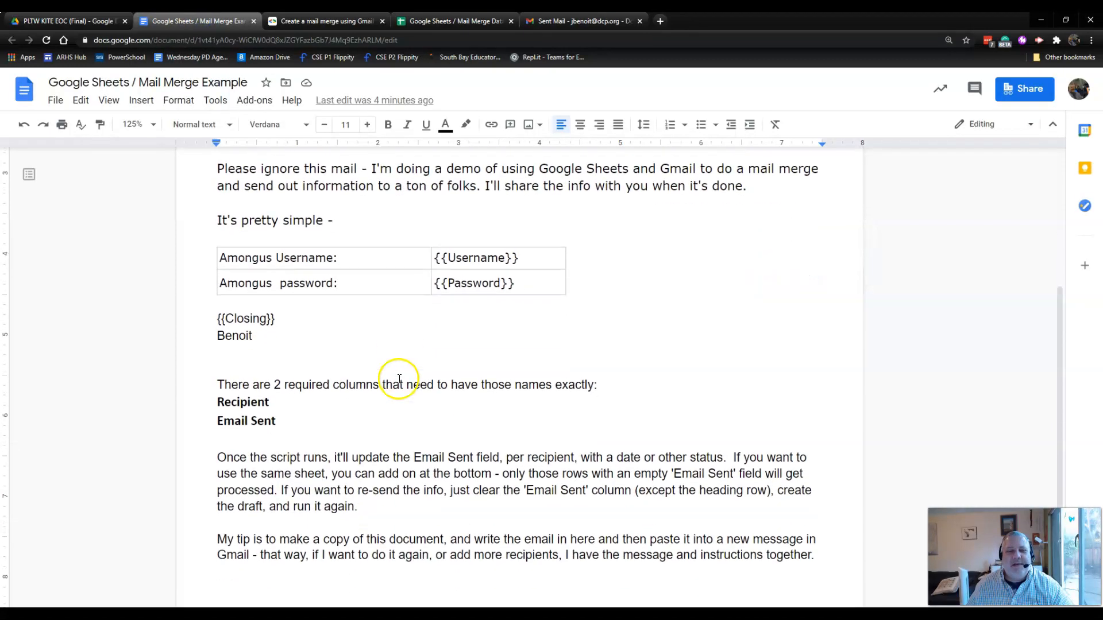
{"action": "left_click_drag", "start_coordinate": [237, 383], "coordinate": [234, 420]}
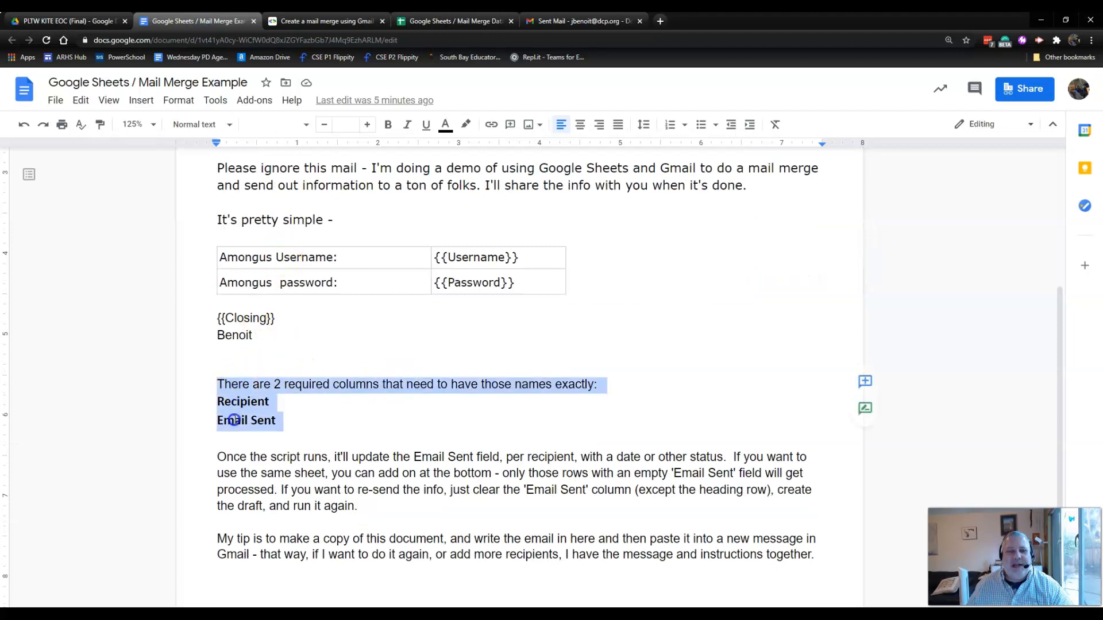
{"action": "left_click", "coordinate": [299, 410]}
{"action": "double_click", "coordinate": [263, 402]}
{"action": "left_click", "coordinate": [235, 423]}
{"action": "triple_click", "coordinate": [235, 422]}
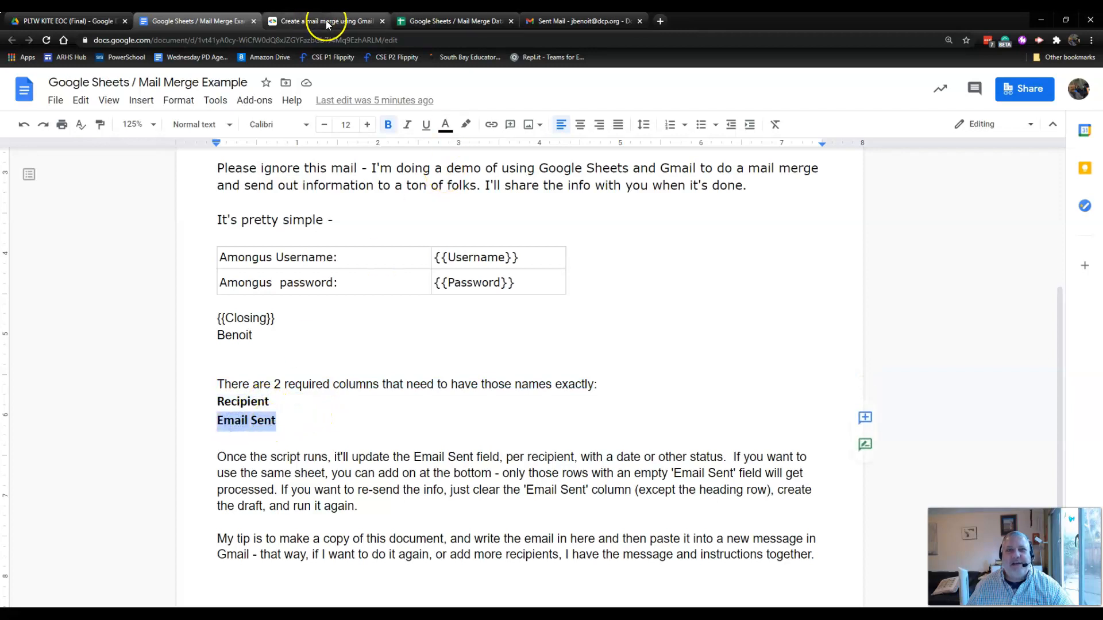
- Switch to the Mail Merge Data spreadsheet and highlight the Recipient column and the Email Sent column in turn
{"action": "left_click", "coordinate": [457, 21]}
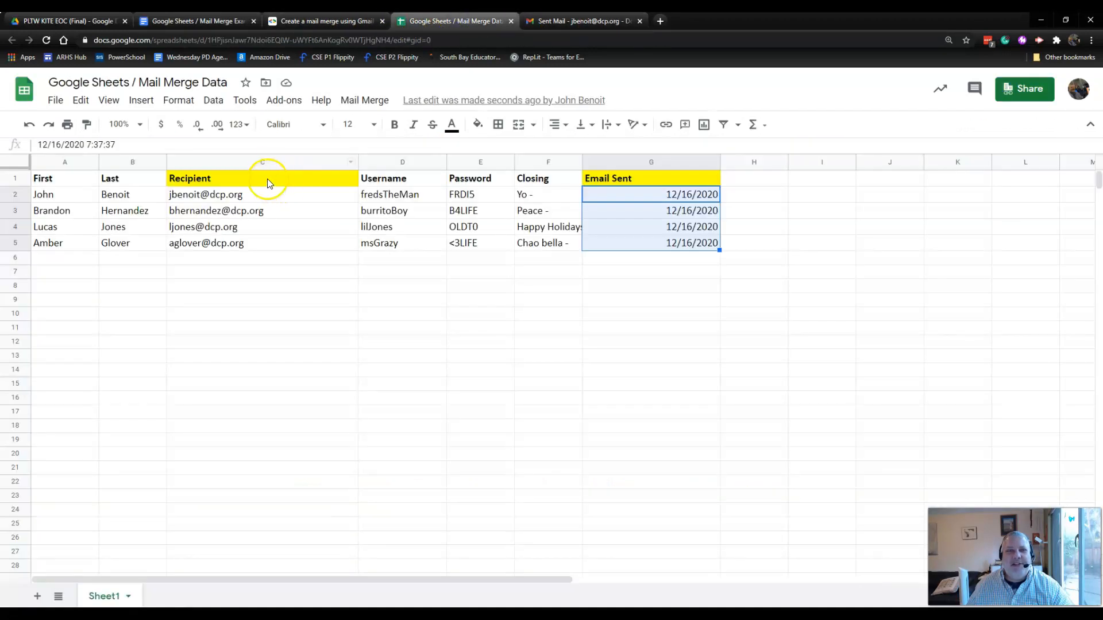
{"action": "left_click", "coordinate": [272, 163]}
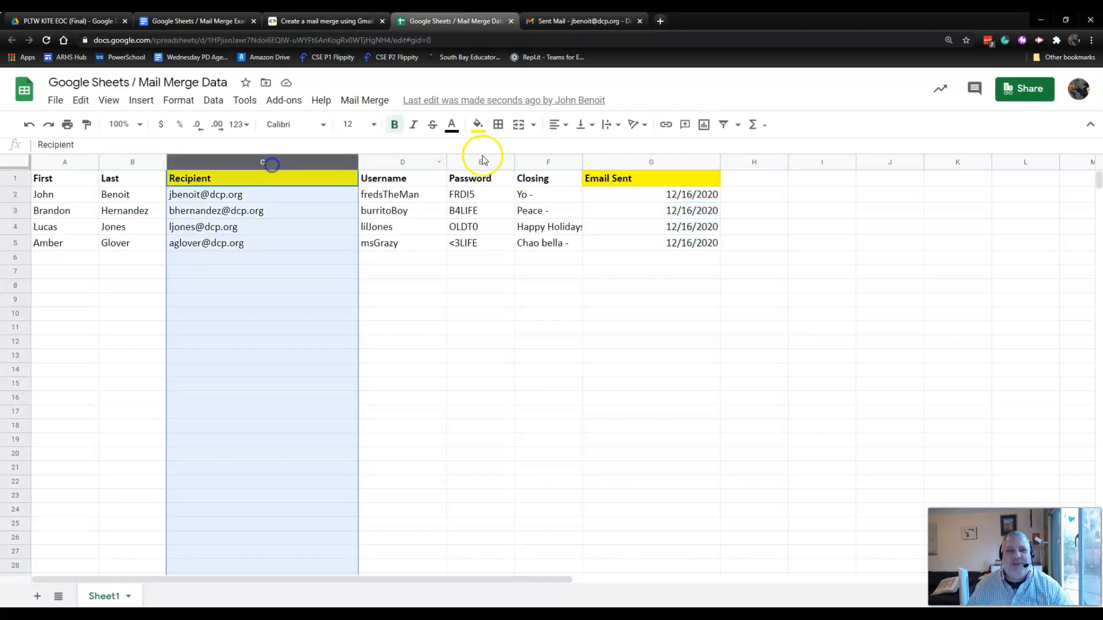
{"action": "left_click", "coordinate": [630, 163]}
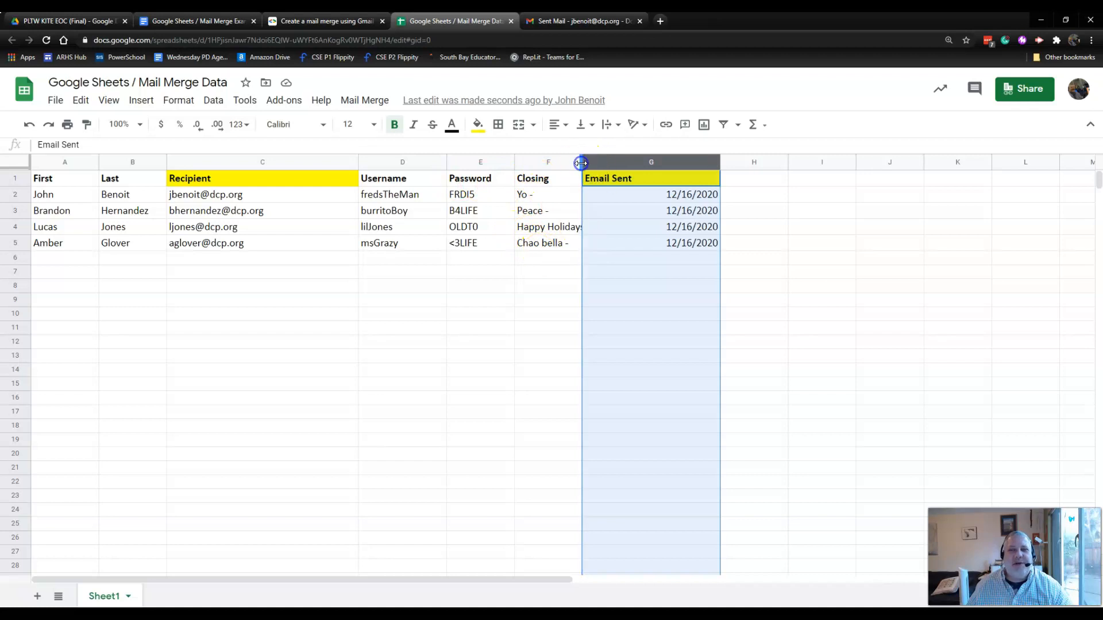
- Return to the Mail Merge Example document and review the tip about copying the document, together with the example email
{"action": "left_click", "coordinate": [190, 22]}
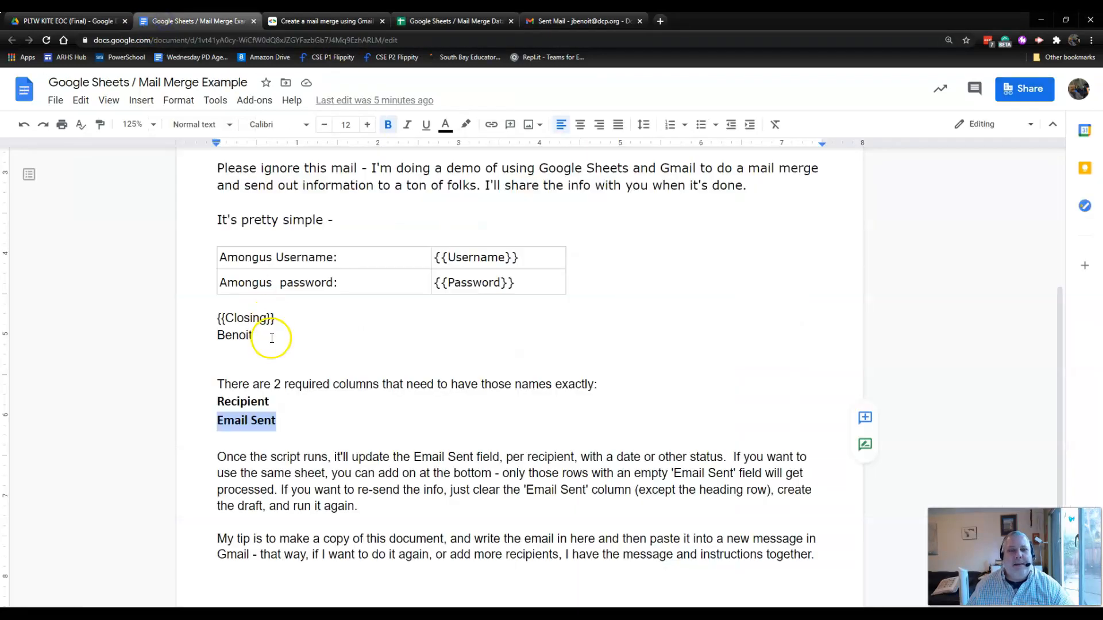
{"action": "scroll", "coordinate": [373, 420], "scroll_direction": "down", "scroll_amount": 2}
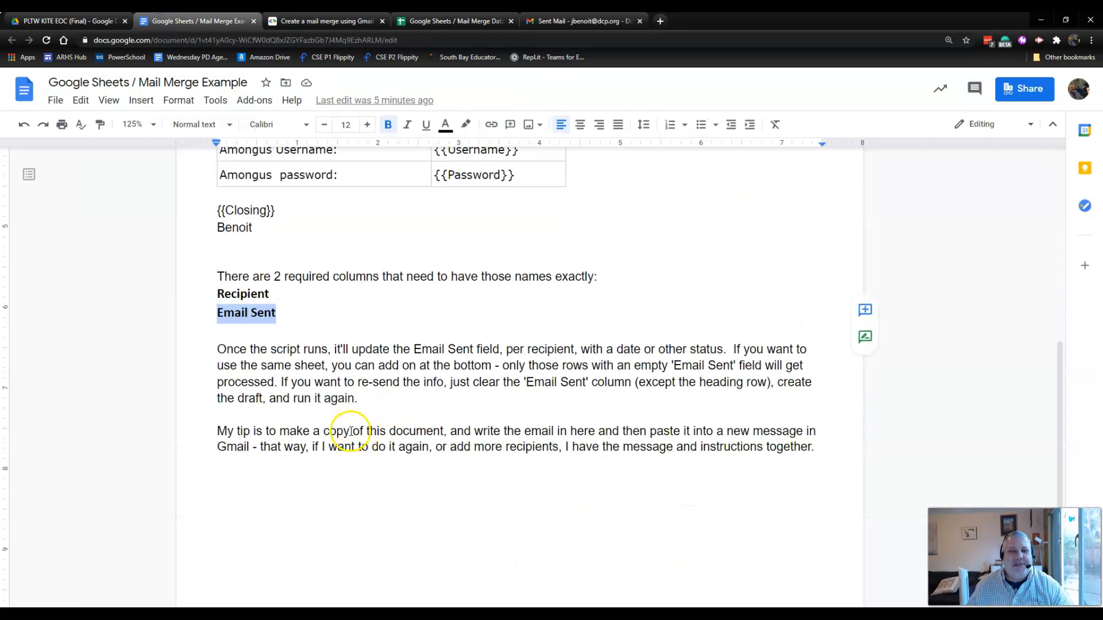
{"action": "triple_click", "coordinate": [351, 431]}
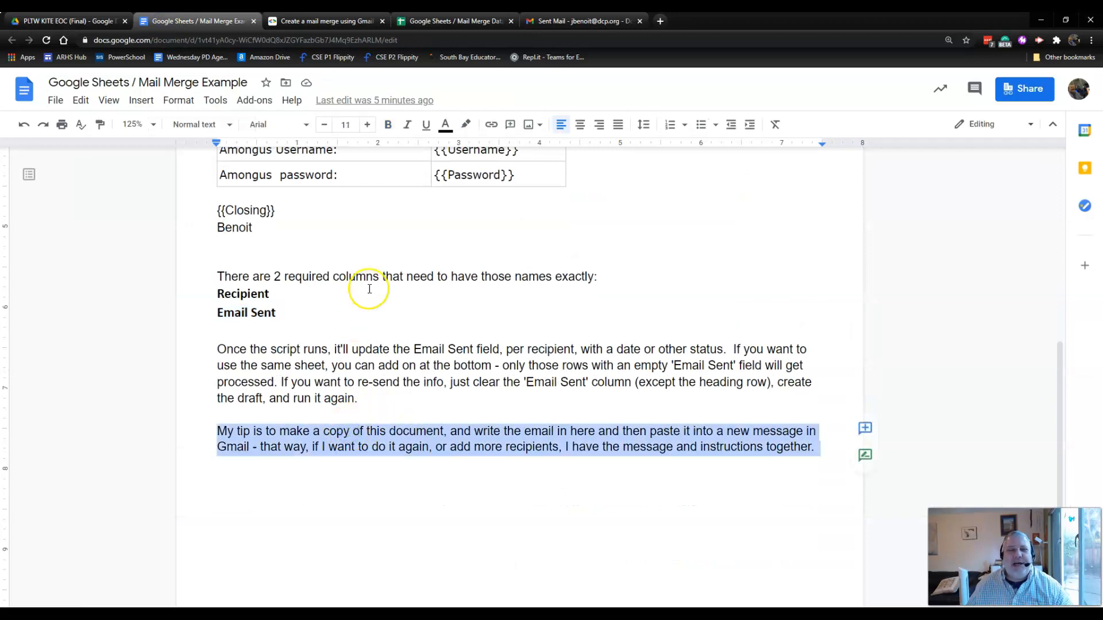
{"action": "scroll", "coordinate": [369, 289], "scroll_direction": "up", "scroll_amount": 4}
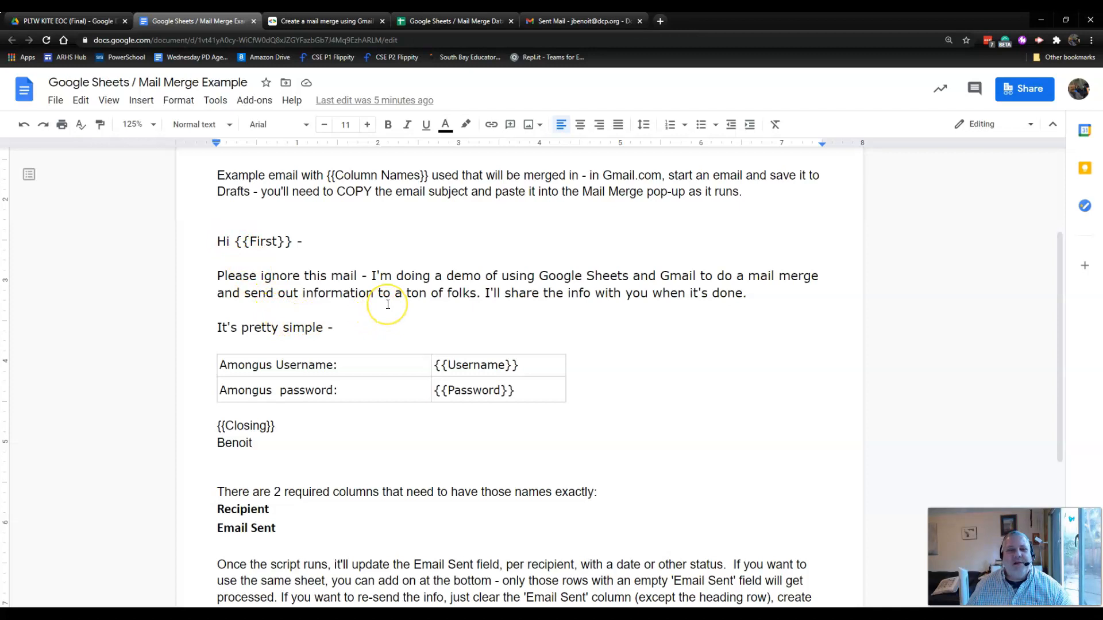
{"action": "scroll", "coordinate": [388, 305], "scroll_direction": "down", "scroll_amount": 1}
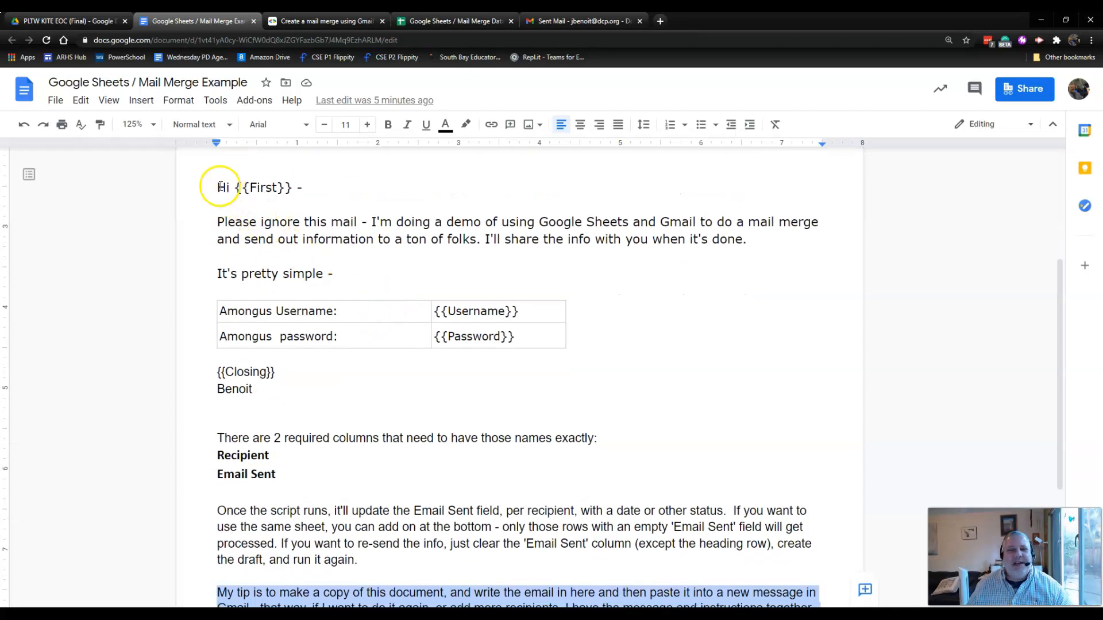